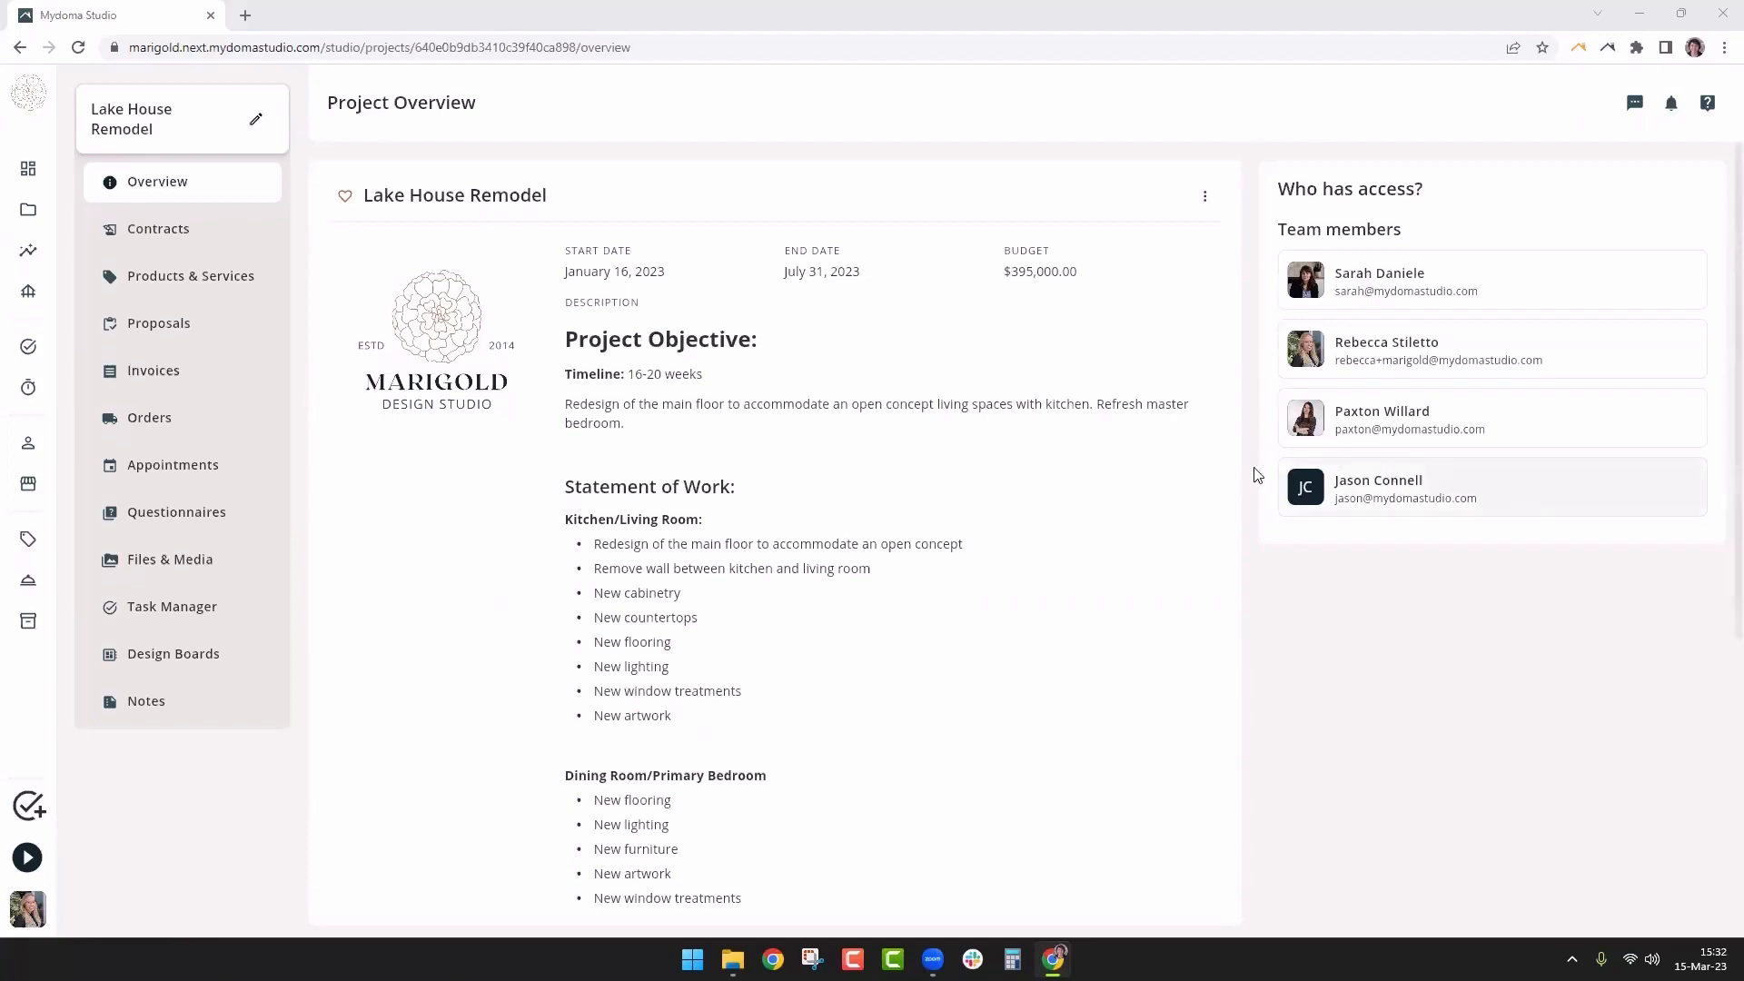
From the project's Contracts page, add a new text contract, 'Lake House Remodel - Contract'
{"action": "left_click", "coordinate": [138, 234]}
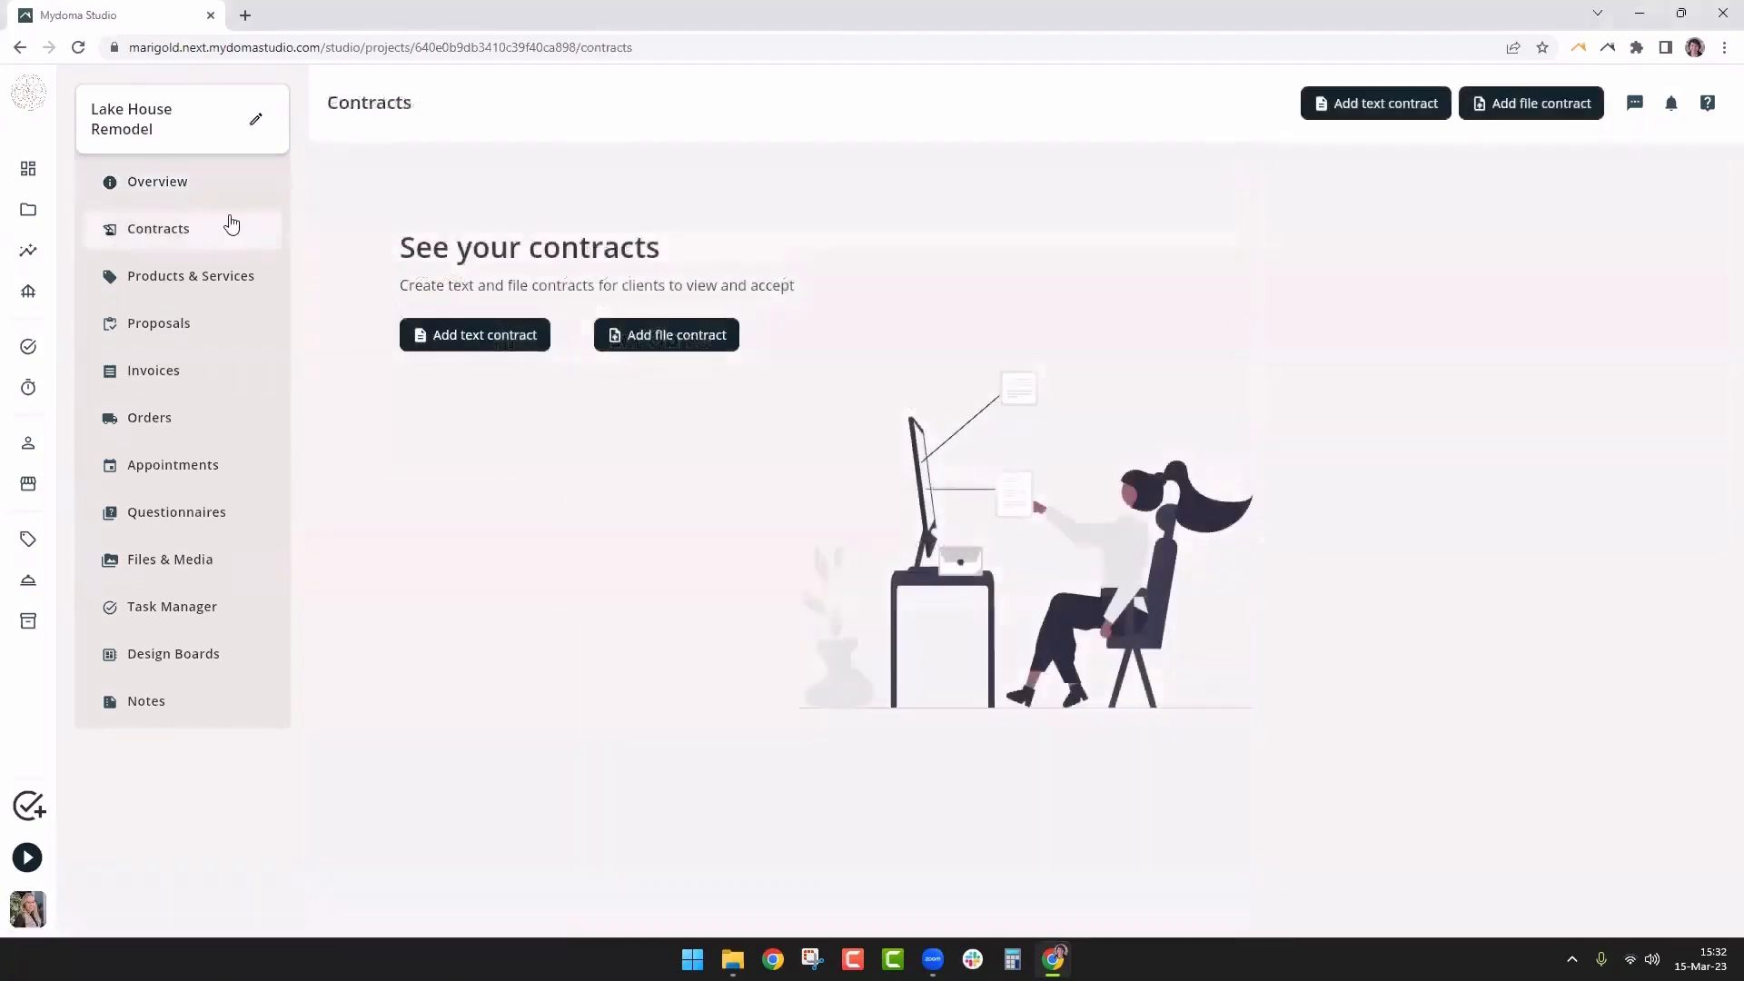
{"action": "left_click", "coordinate": [456, 338]}
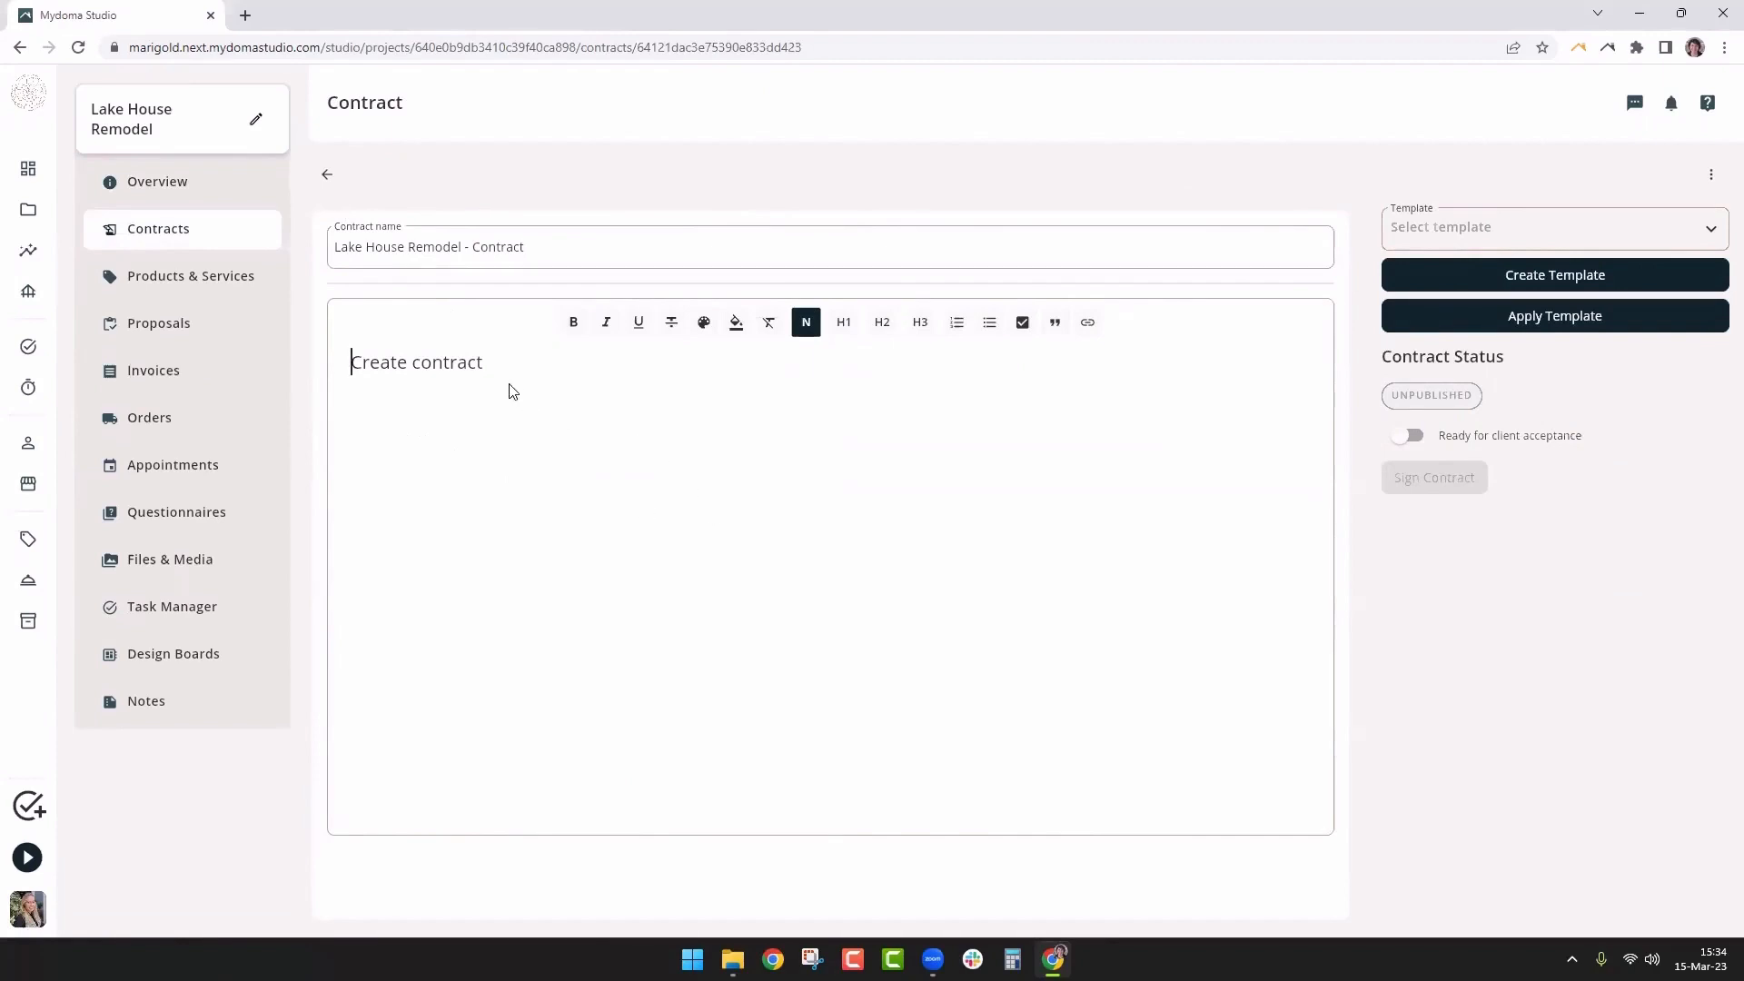
Paste the Letter of Agreement text into the empty contract body, redoing the paste once
{"action": "key", "text": "ctrl+v"}
{"action": "key", "text": "ctrl+z"}
{"action": "key", "text": "ctrl+v"}
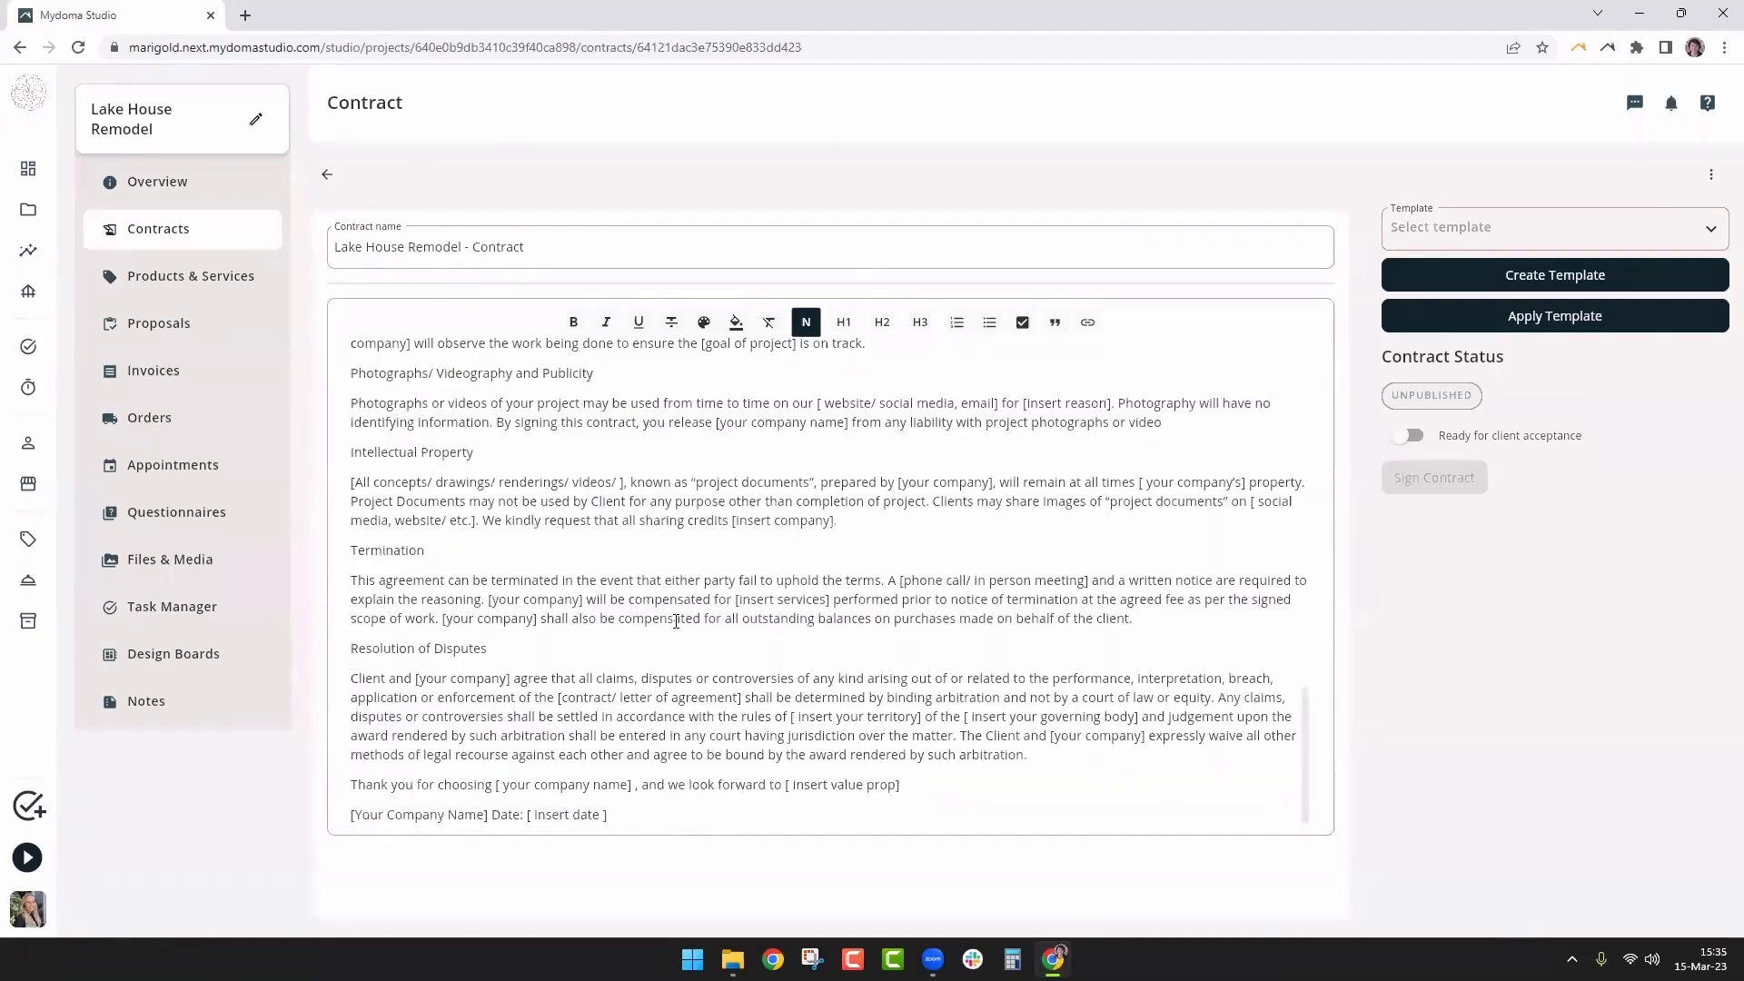
{"action": "scroll", "coordinate": [676, 622], "scroll_direction": "up", "scroll_amount": 20}
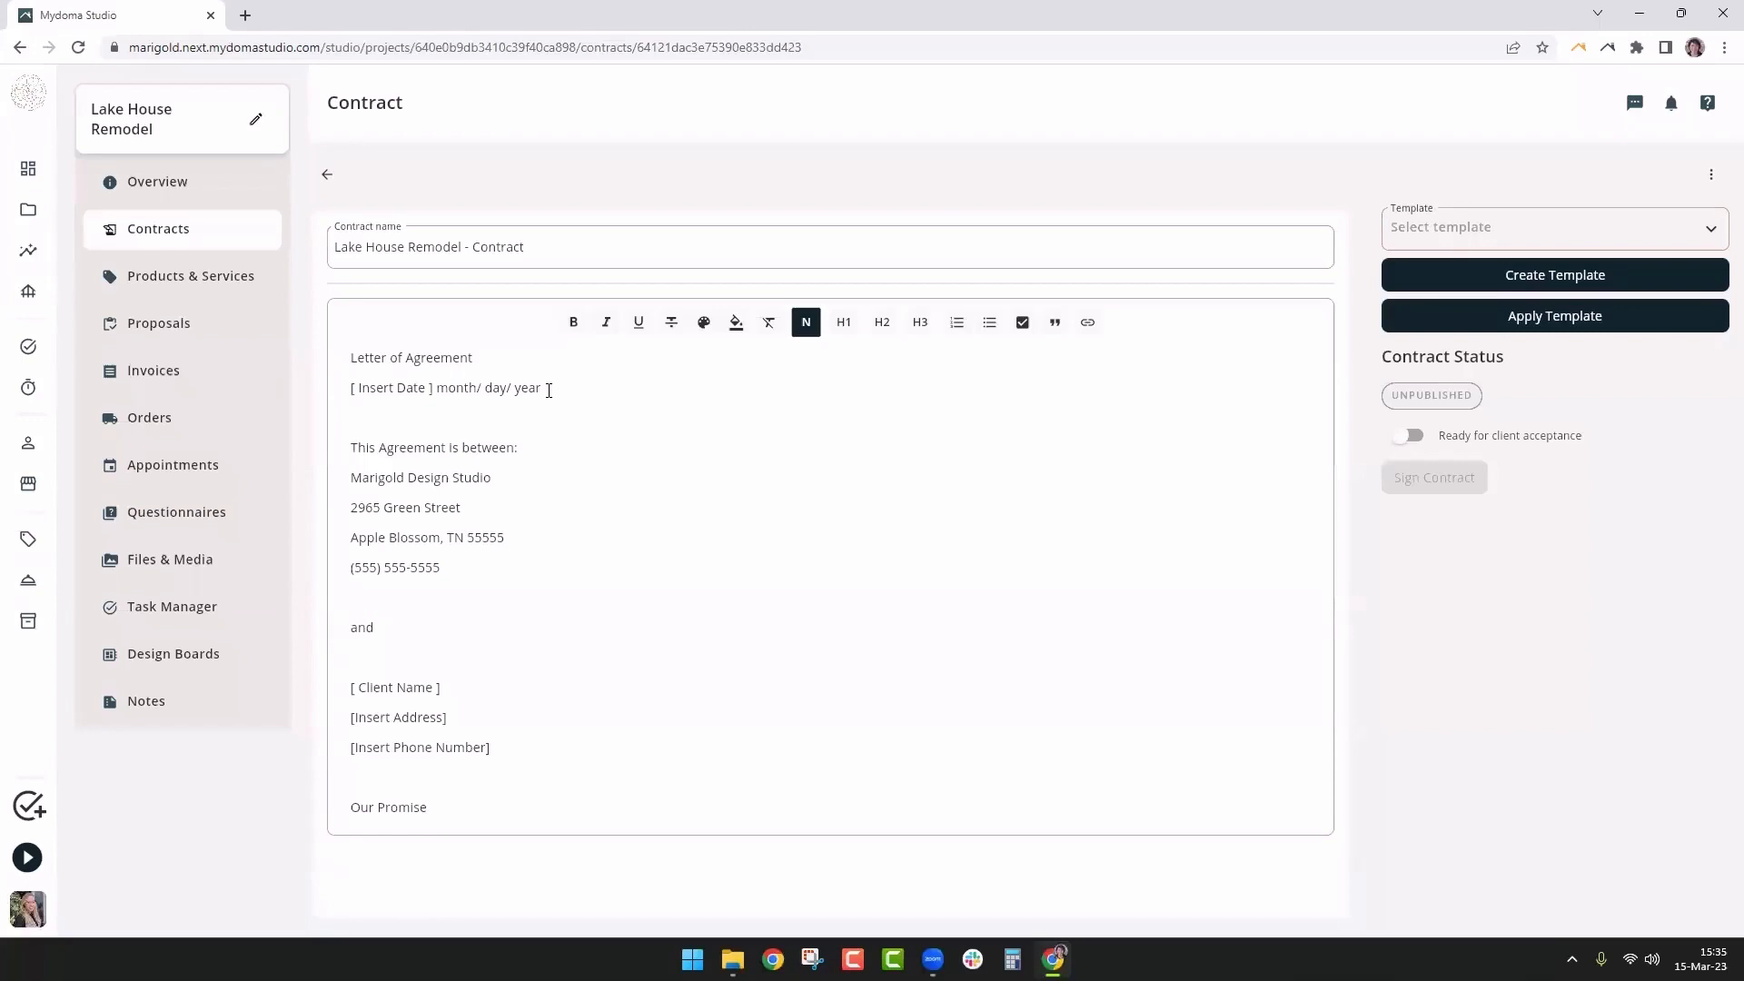
Highlight the [Insert Date] placeholder line in red
{"action": "left_click_drag", "start_coordinate": [556, 387], "coordinate": [348, 397]}
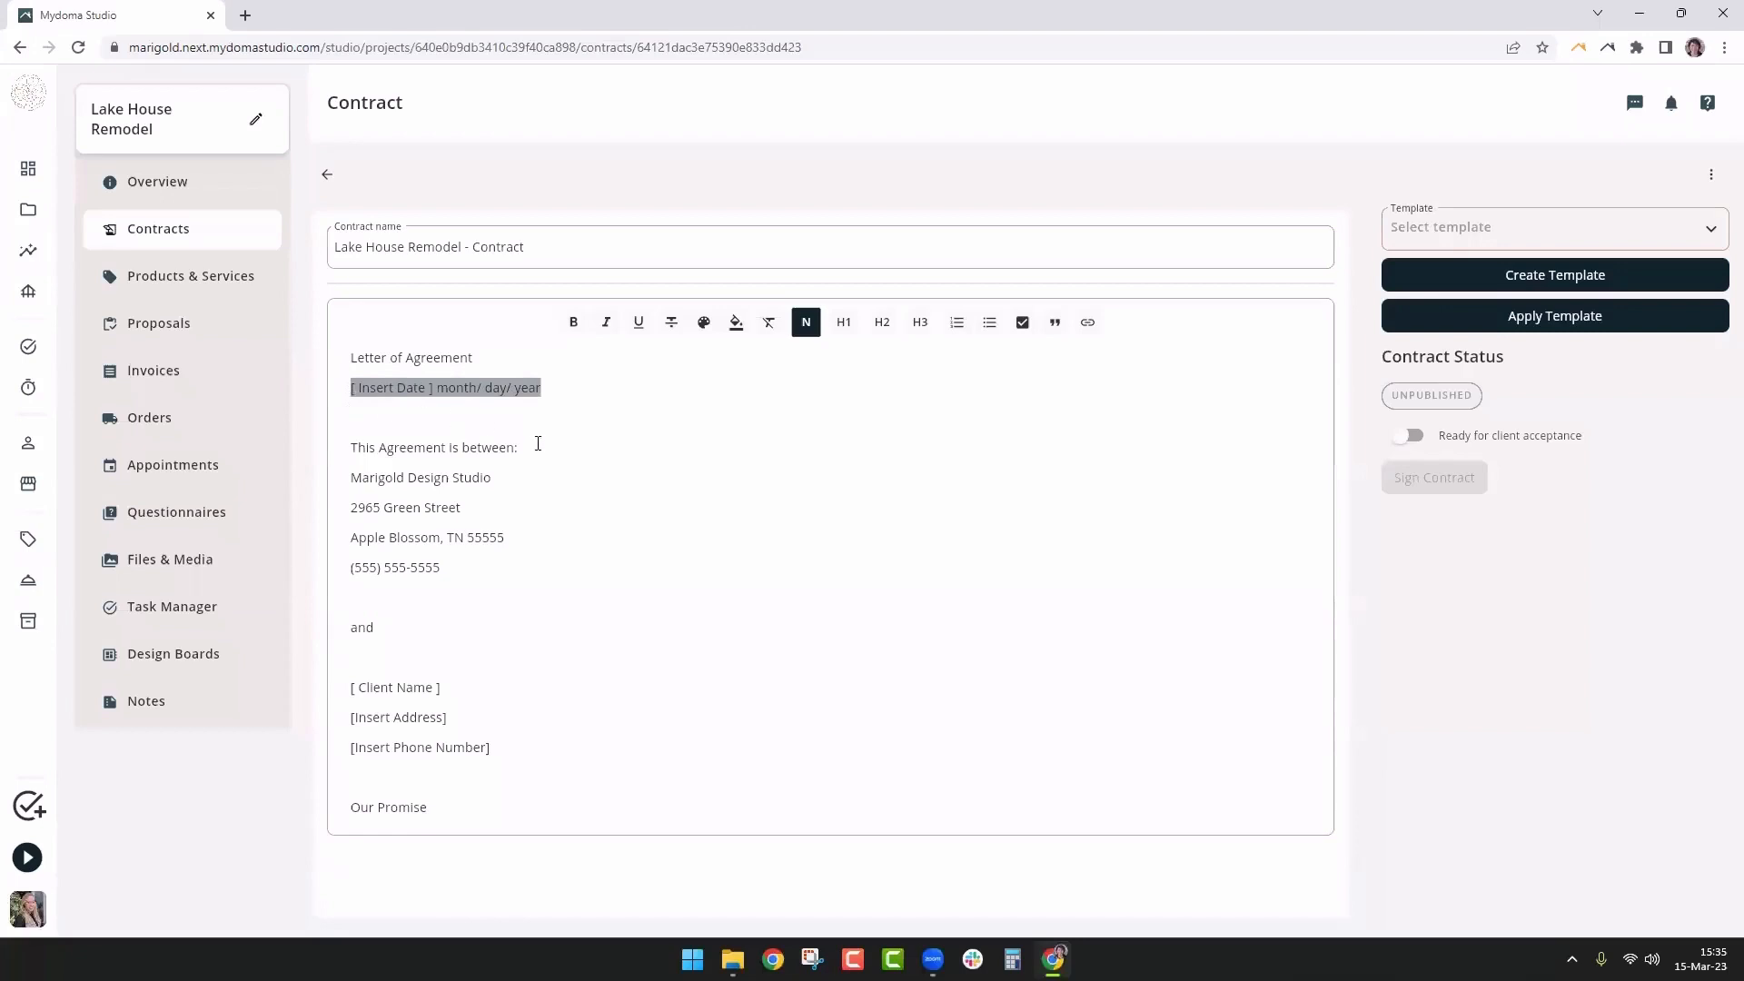
{"action": "left_click", "coordinate": [736, 328]}
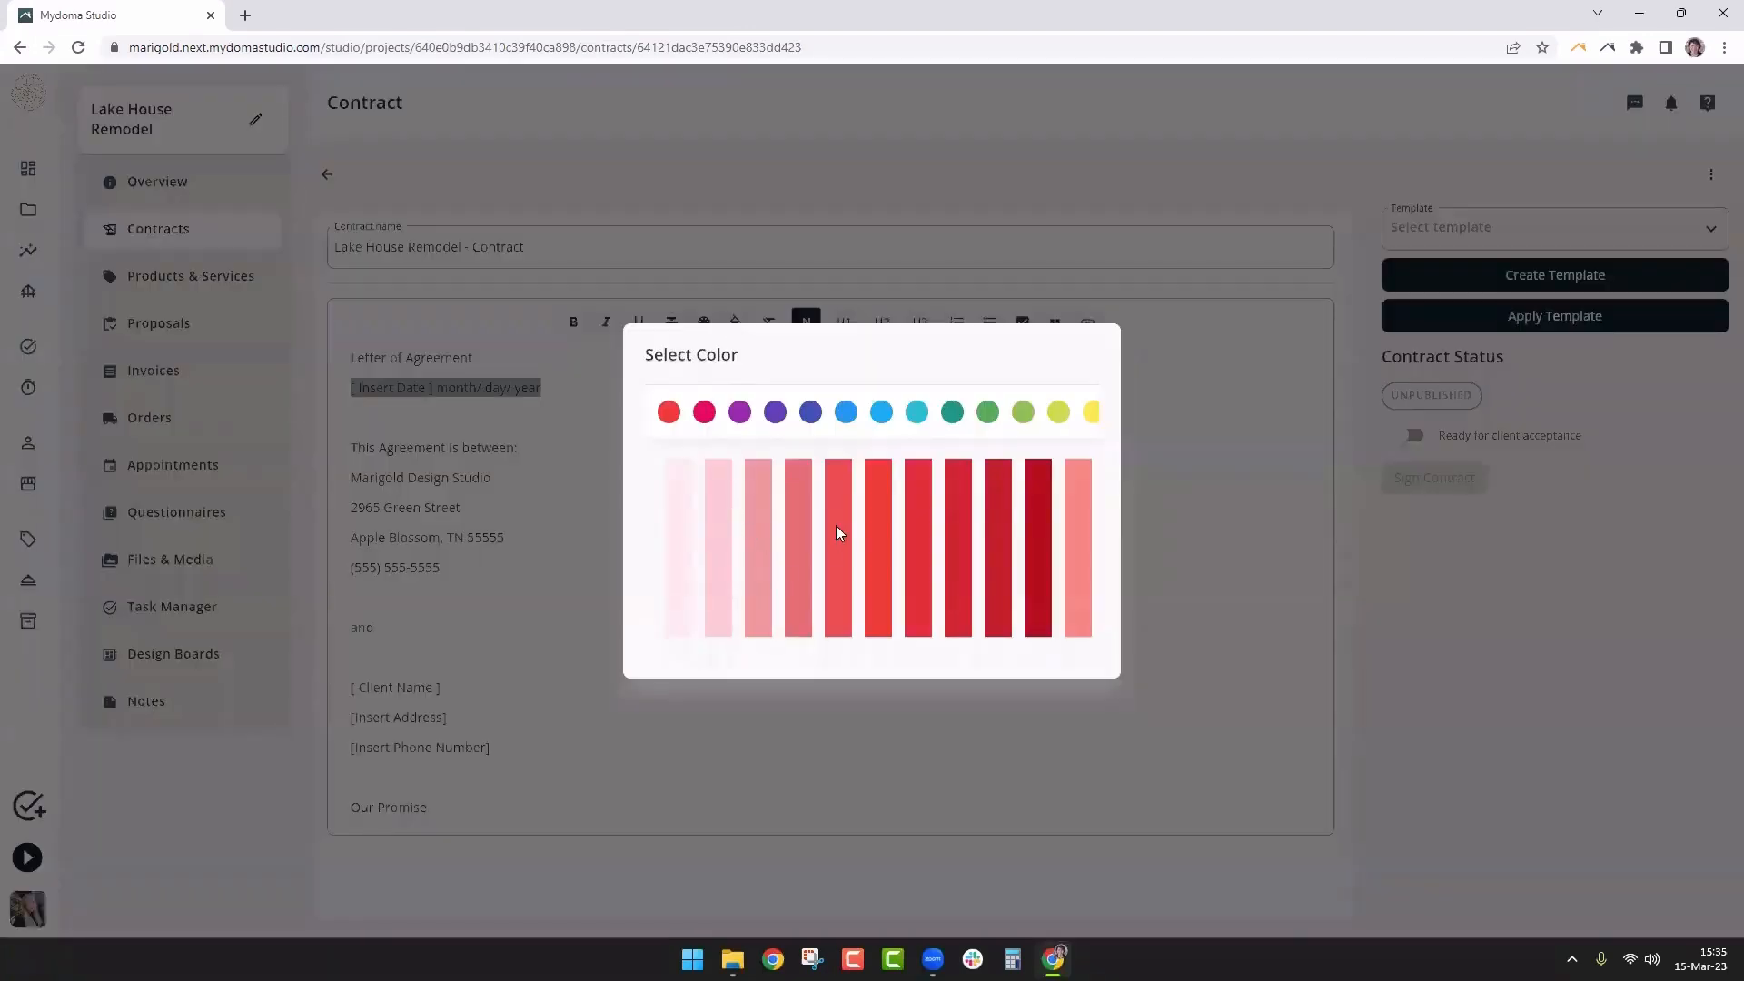
{"action": "left_click", "coordinate": [1081, 503]}
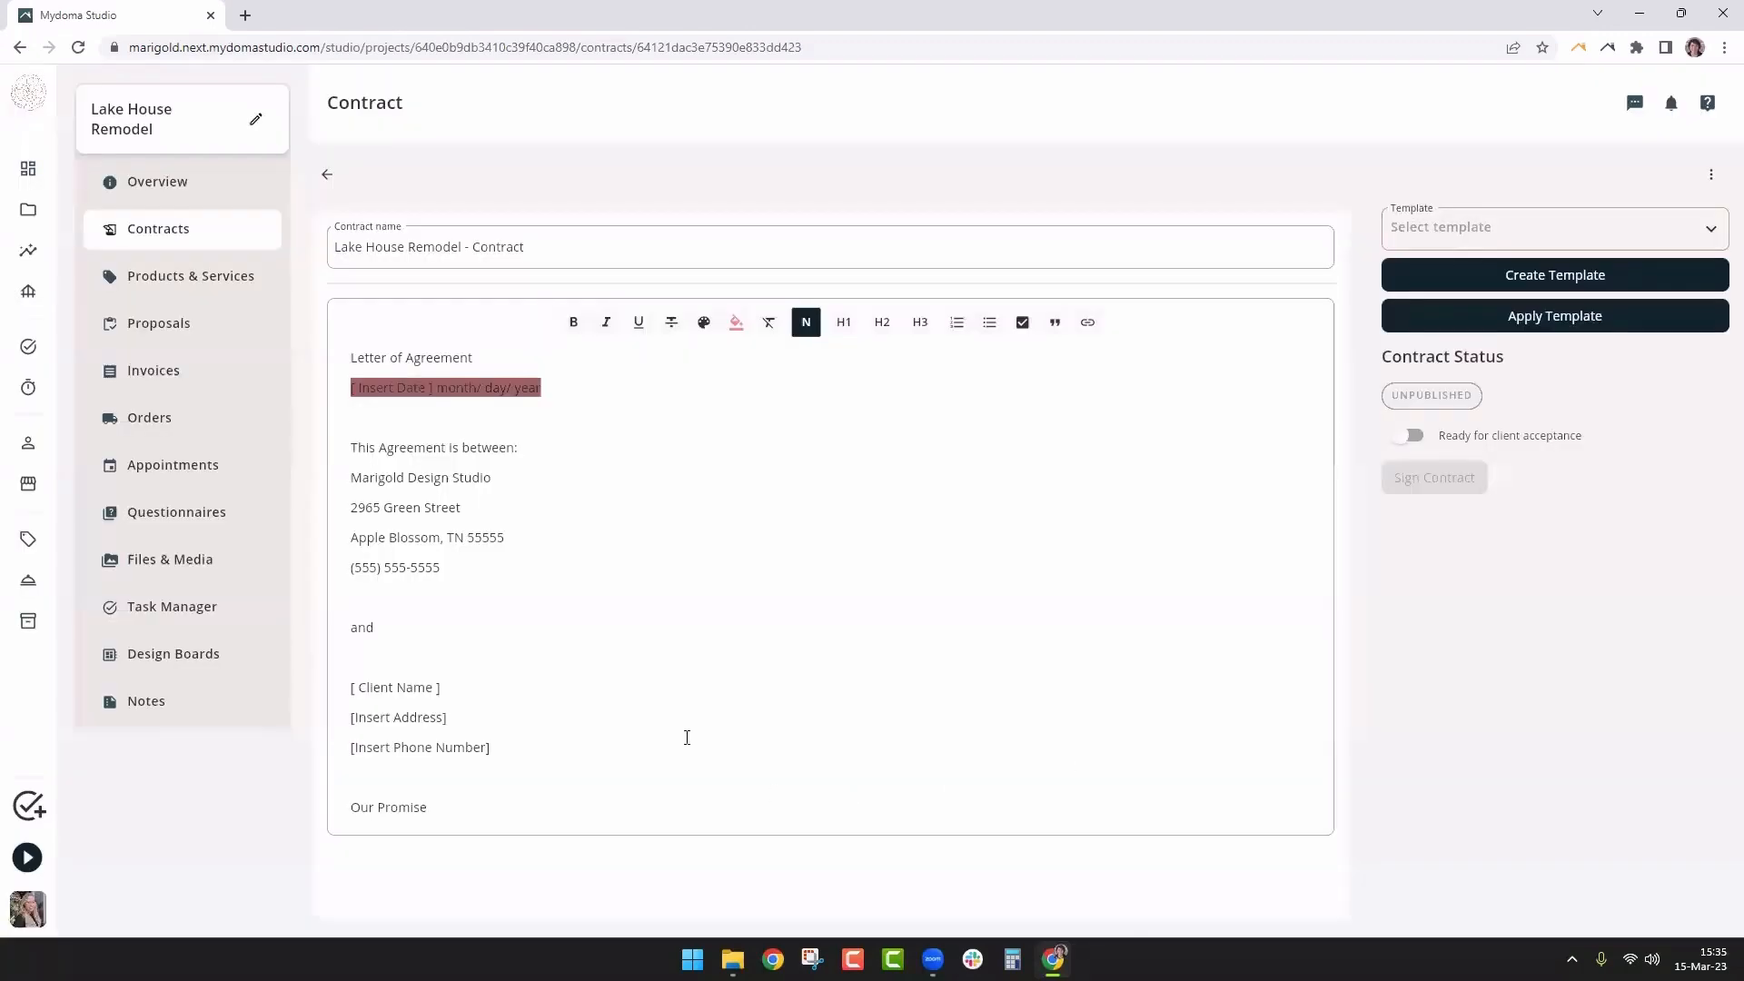
{"action": "left_click", "coordinate": [532, 488]}
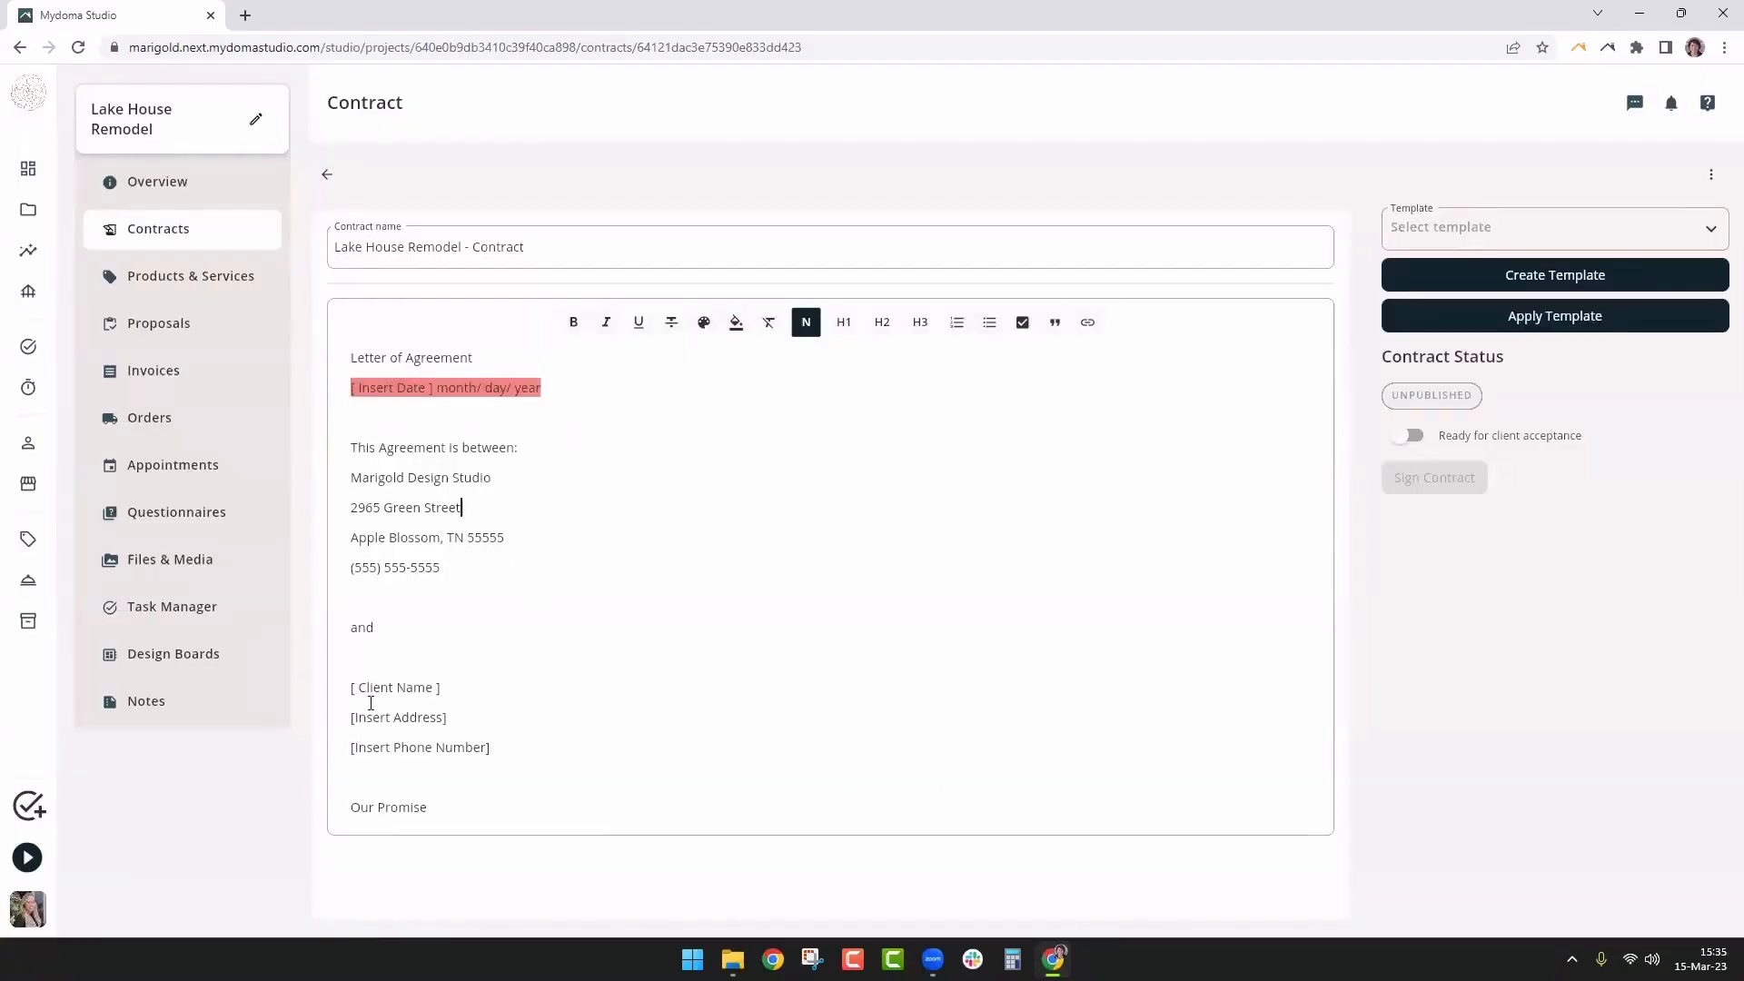
Highlight the Client Name and Insert Address placeholders in red
{"action": "scroll", "coordinate": [517, 565], "scroll_direction": "down", "scroll_amount": 2}
{"action": "left_click_drag", "start_coordinate": [441, 505], "coordinate": [348, 515]}
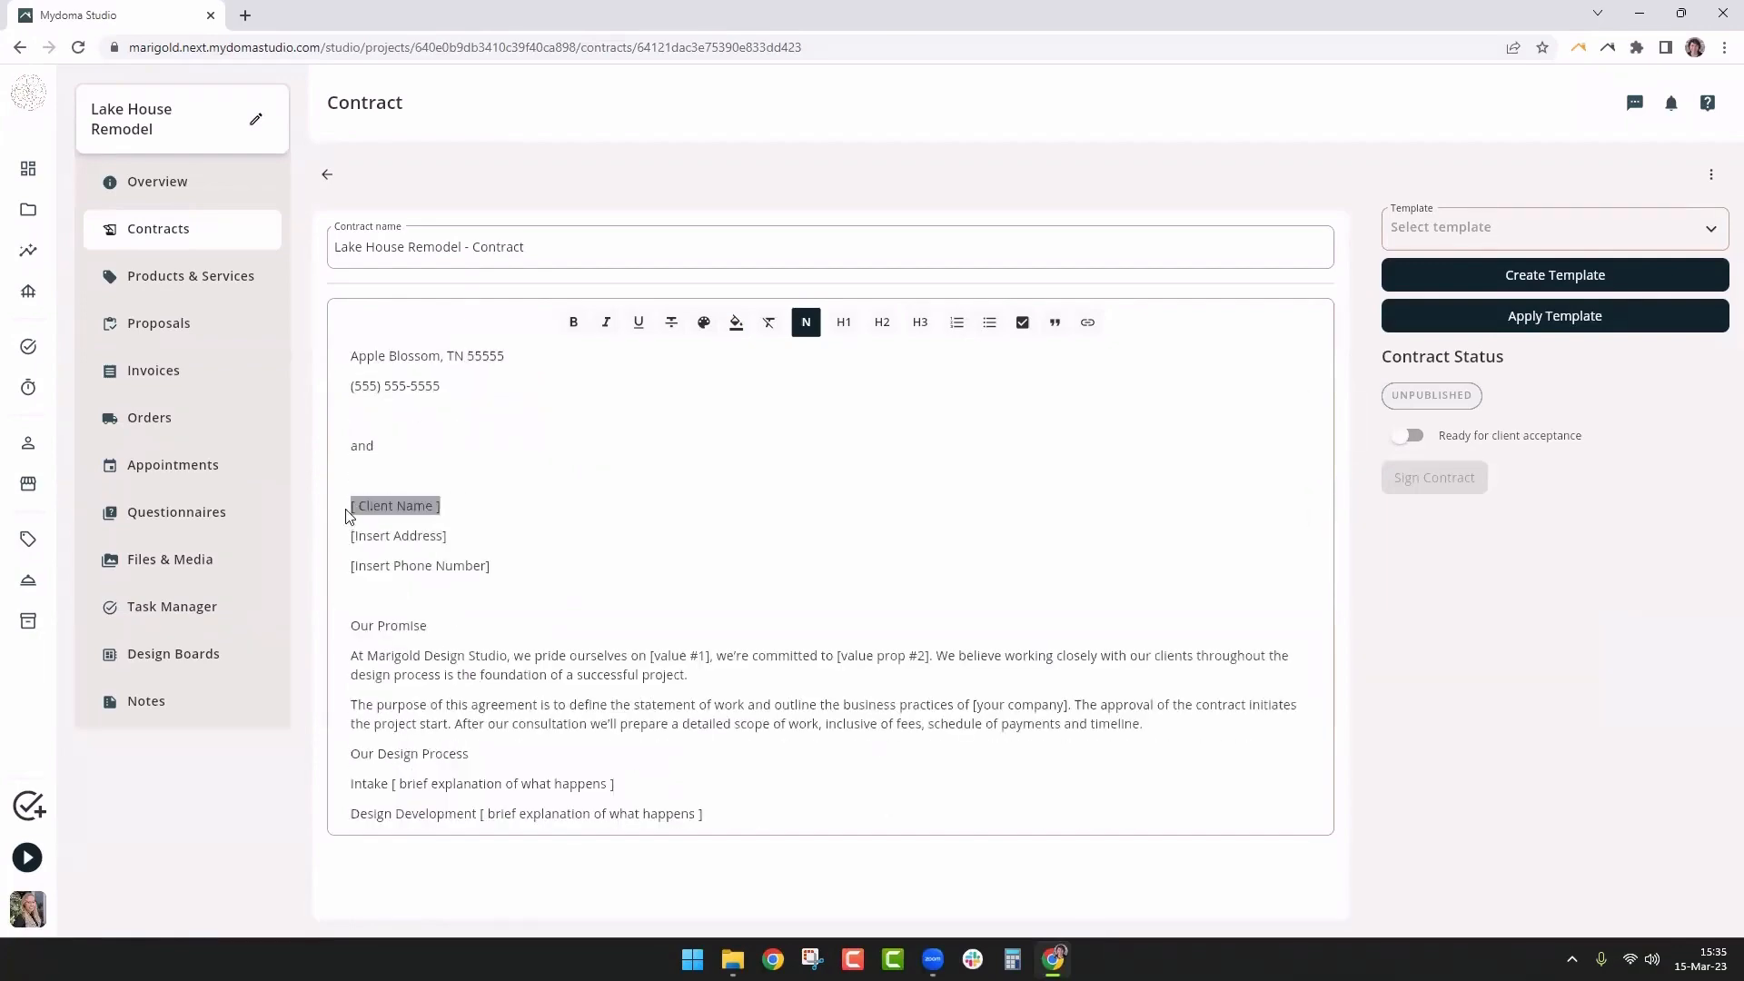
{"action": "left_click", "coordinate": [736, 323]}
{"action": "left_click", "coordinate": [1083, 515]}
{"action": "left_click", "coordinate": [491, 567]}
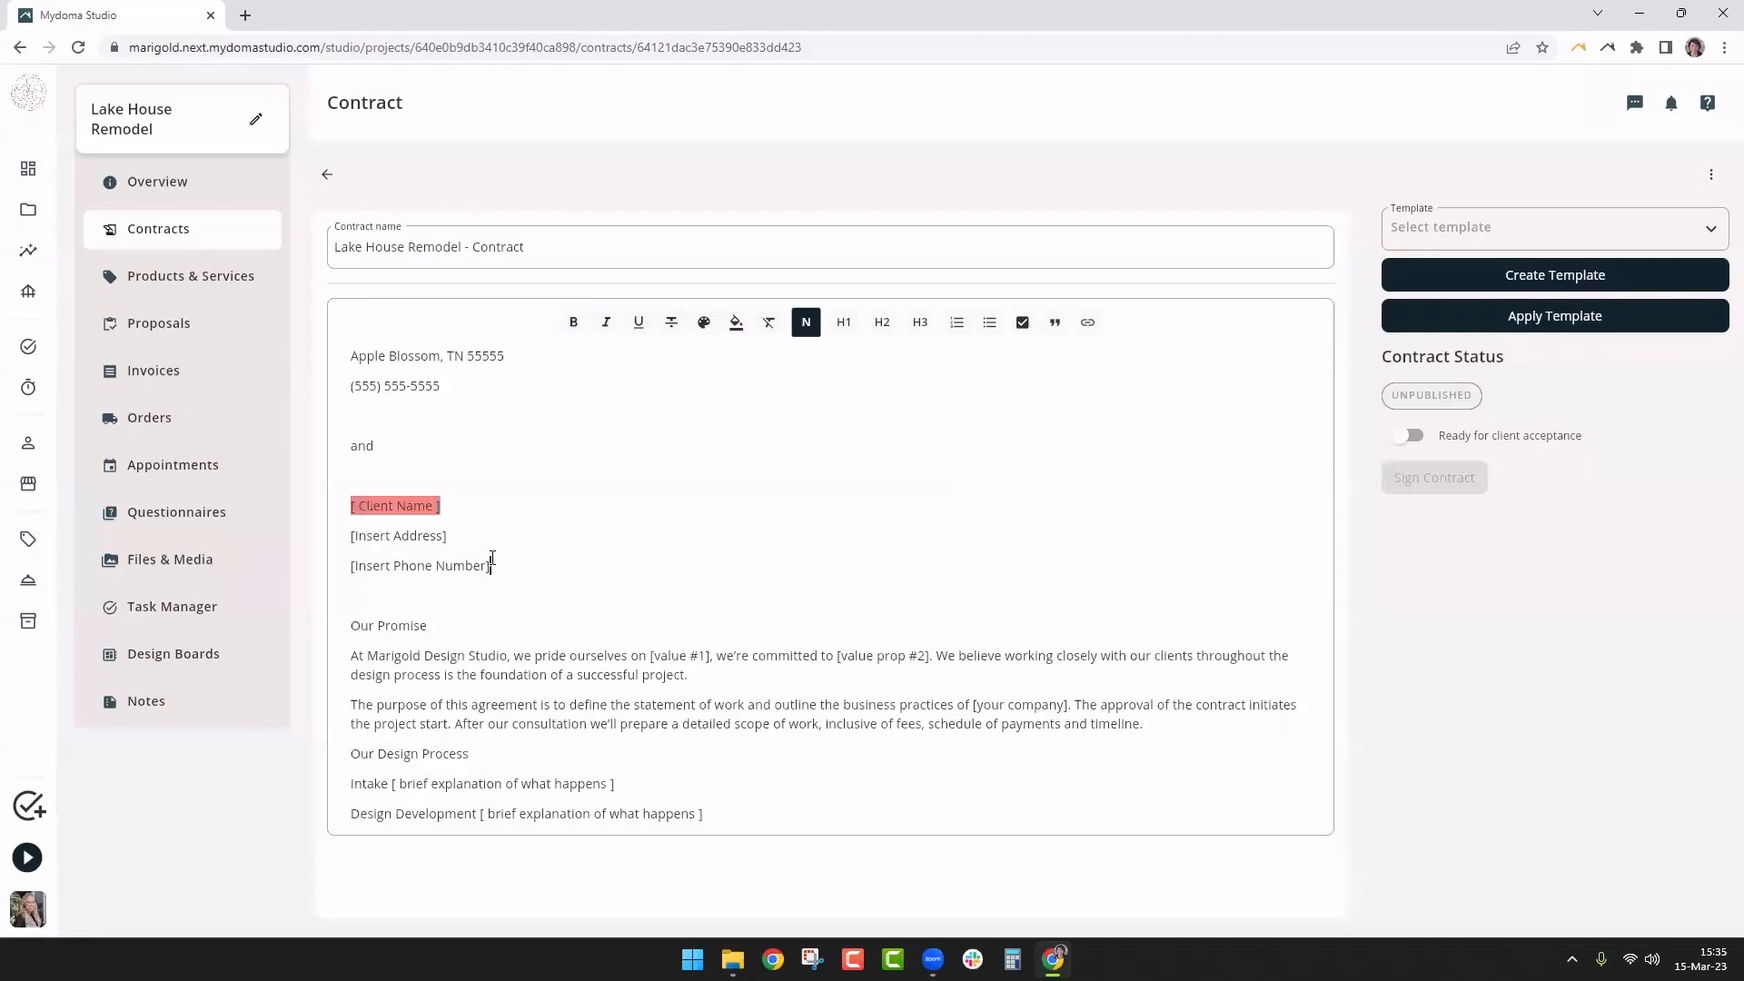
{"action": "left_click_drag", "start_coordinate": [447, 536], "coordinate": [348, 539]}
{"action": "left_click", "coordinate": [736, 323]}
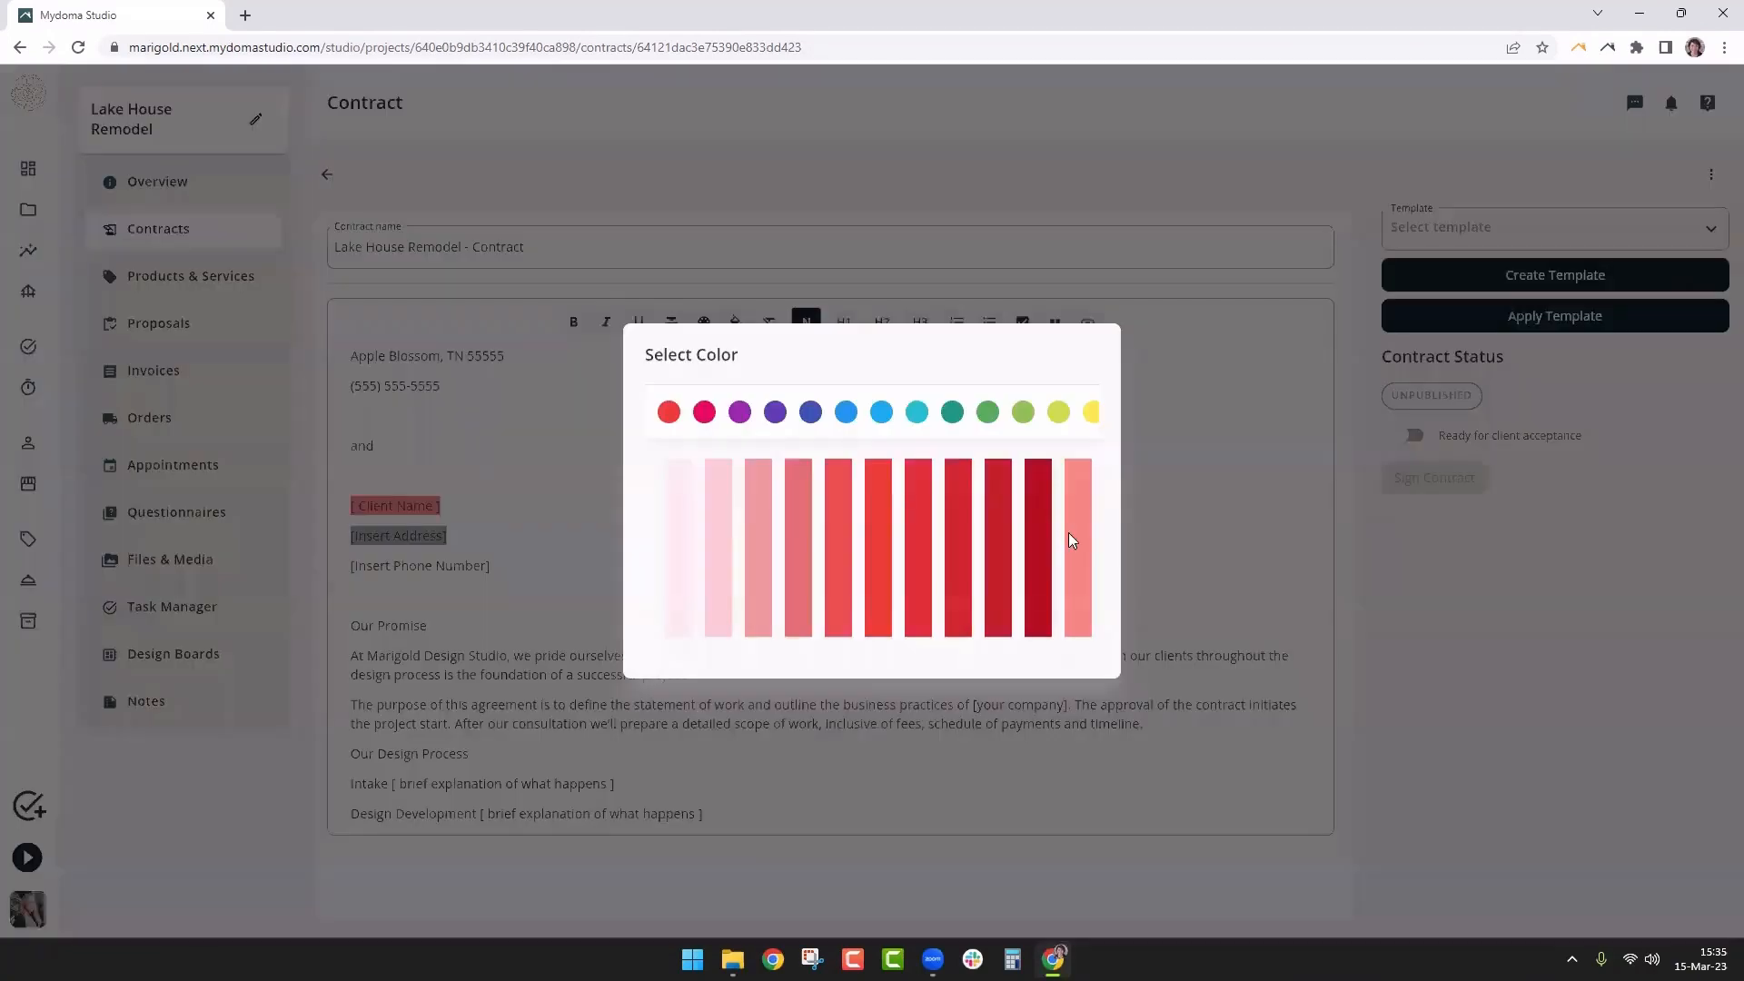
{"action": "left_click", "coordinate": [976, 558]}
Highlight the Insert Phone Number placeholder in red
{"action": "left_click_drag", "start_coordinate": [492, 566], "coordinate": [349, 567]}
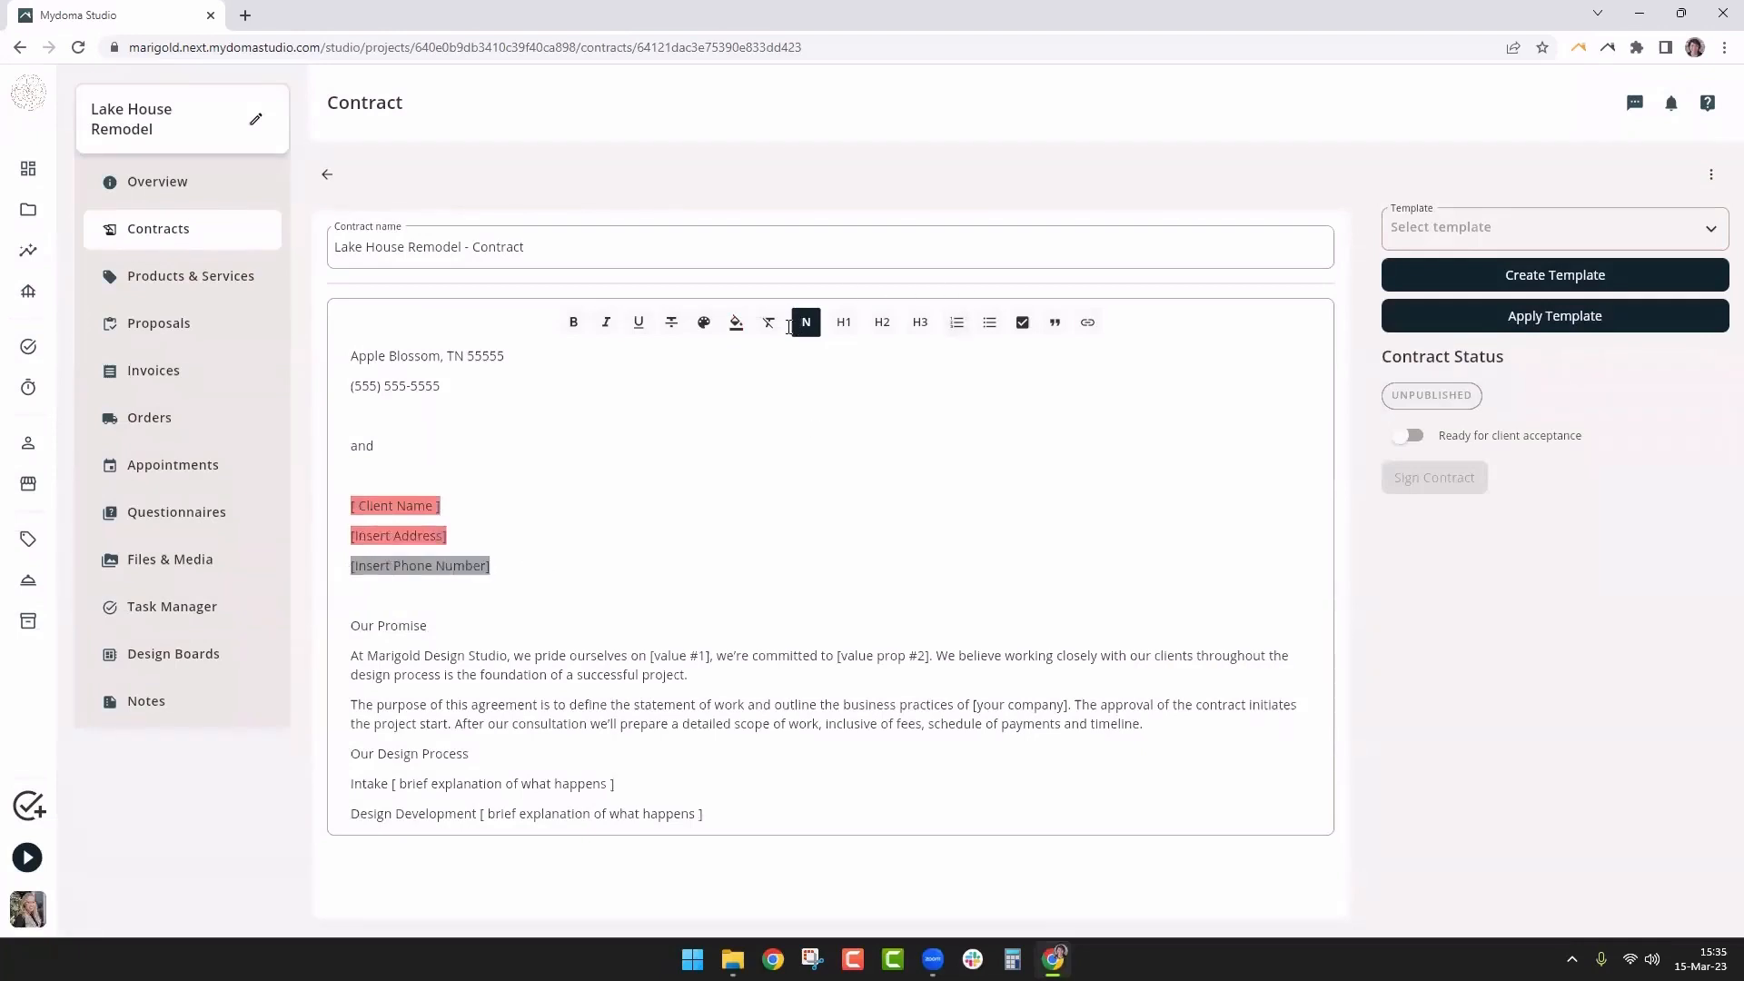
{"action": "left_click", "coordinate": [736, 323]}
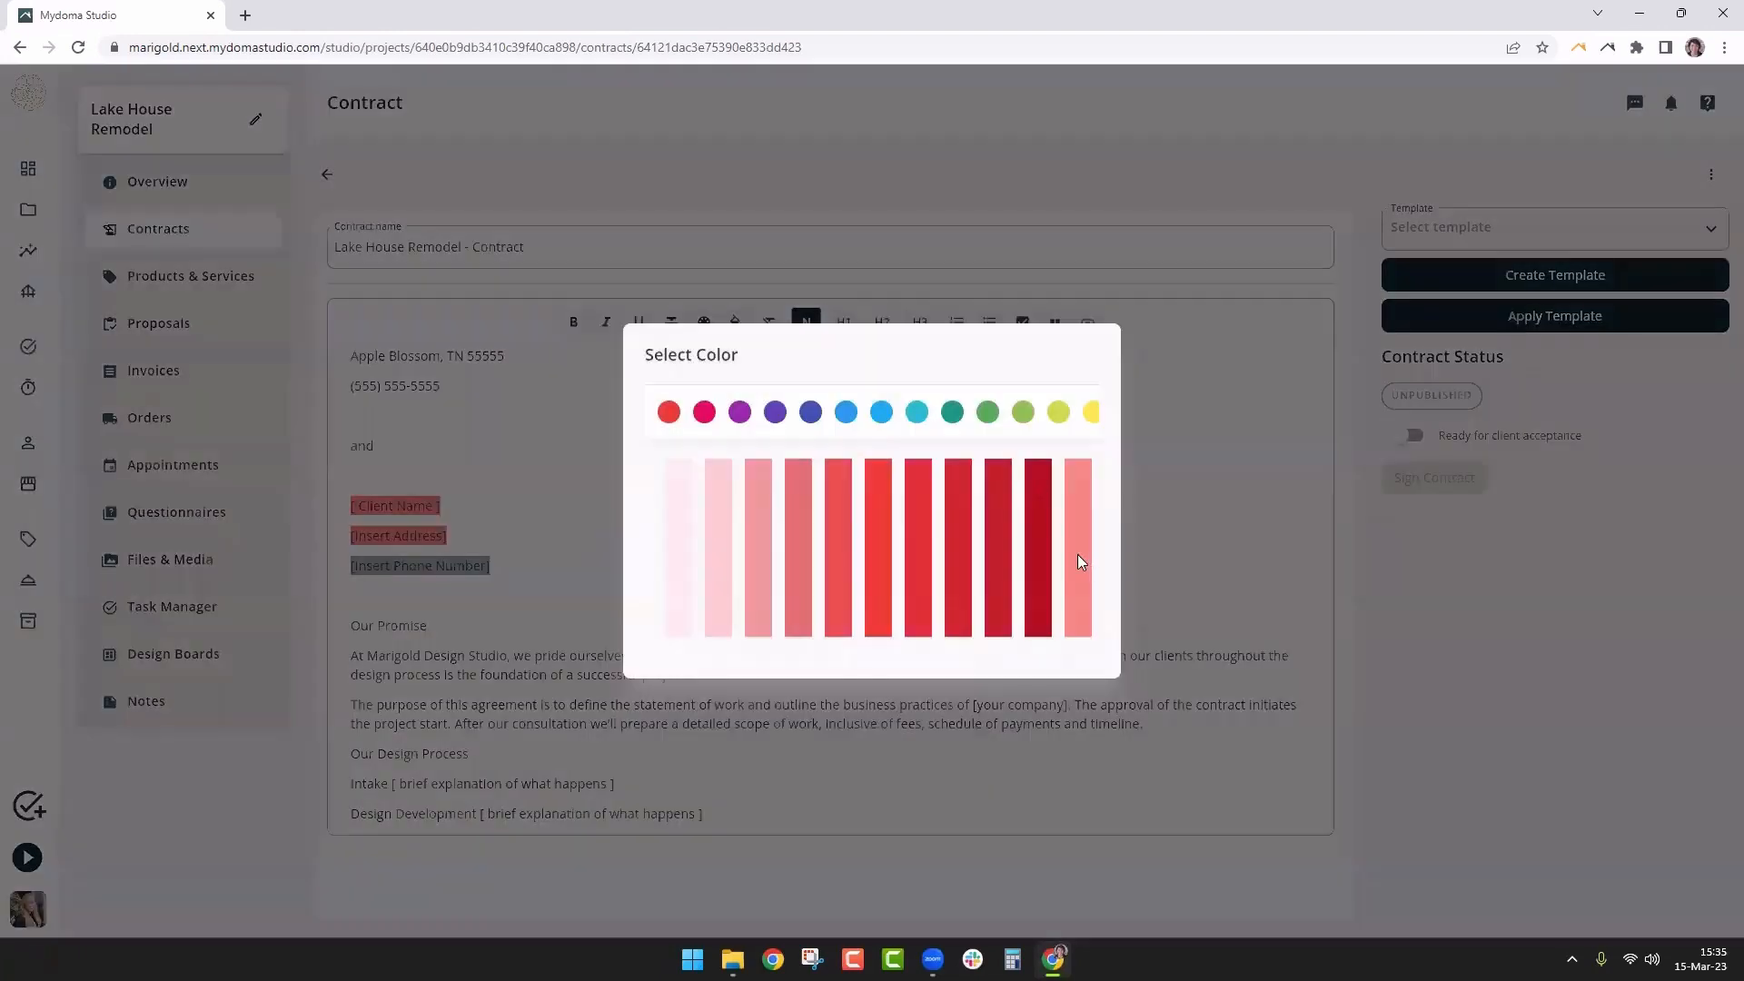
{"action": "left_click", "coordinate": [1078, 556]}
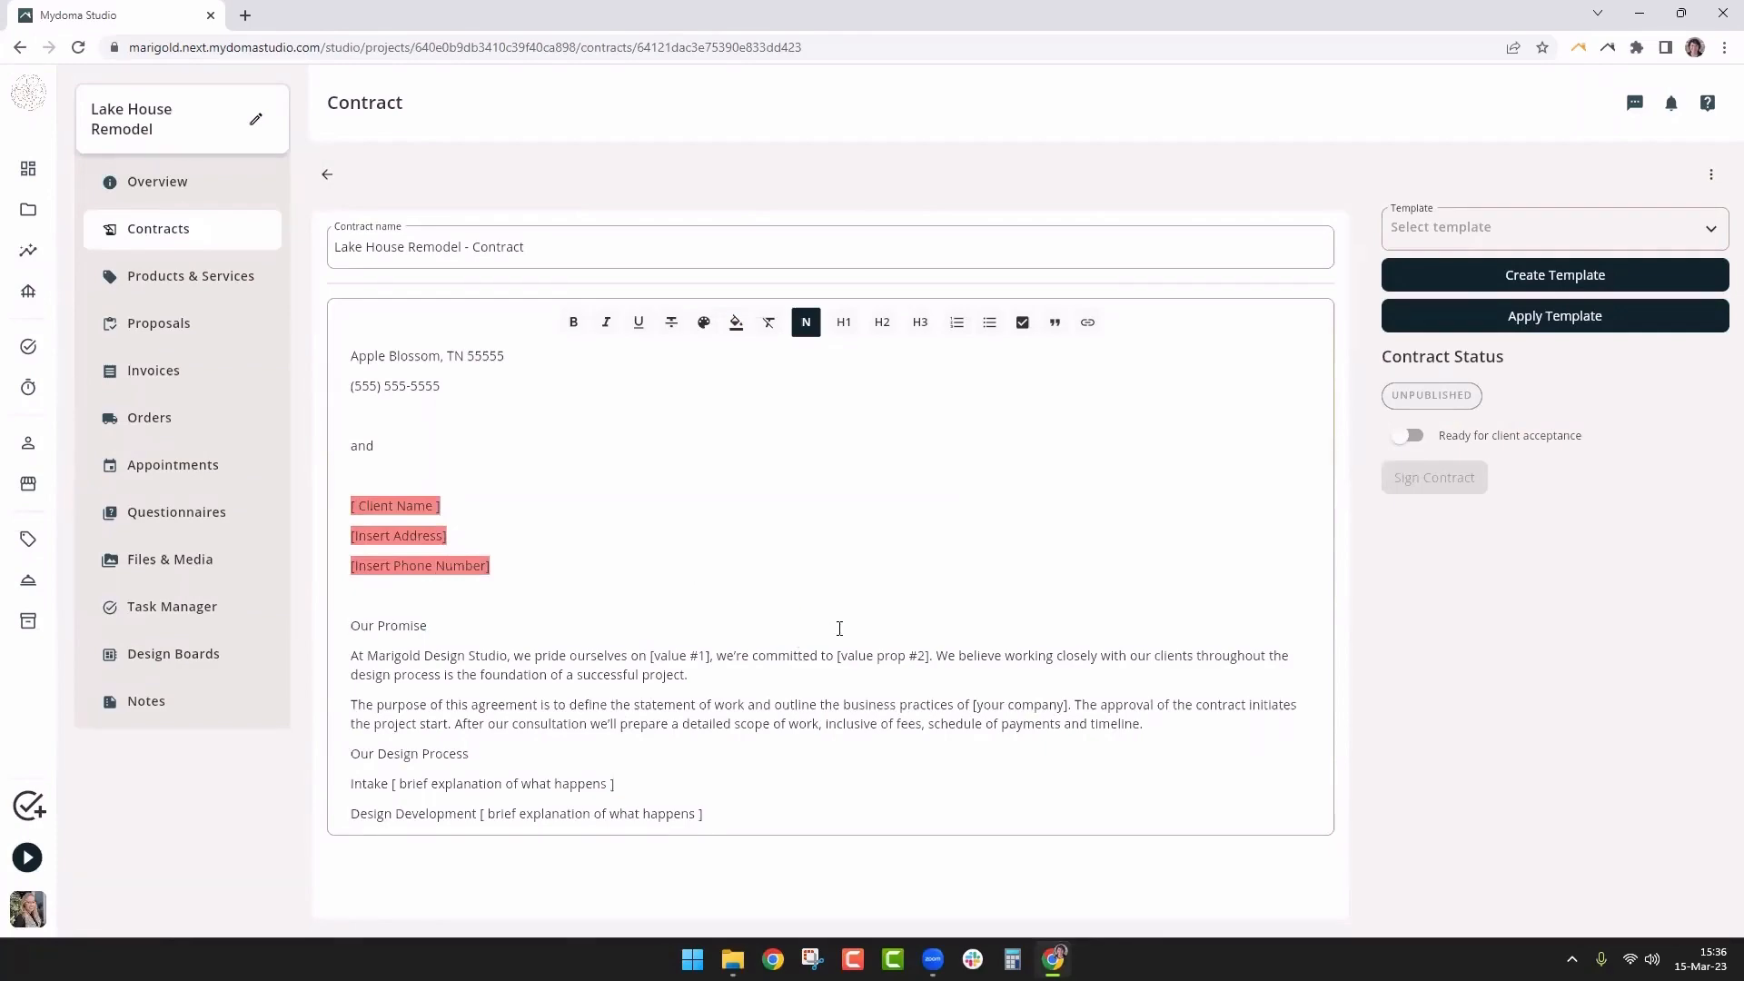
{"action": "scroll", "coordinate": [860, 636], "scroll_direction": "down", "scroll_amount": 2}
{"action": "scroll", "coordinate": [859, 636], "scroll_direction": "down", "scroll_amount": 3}
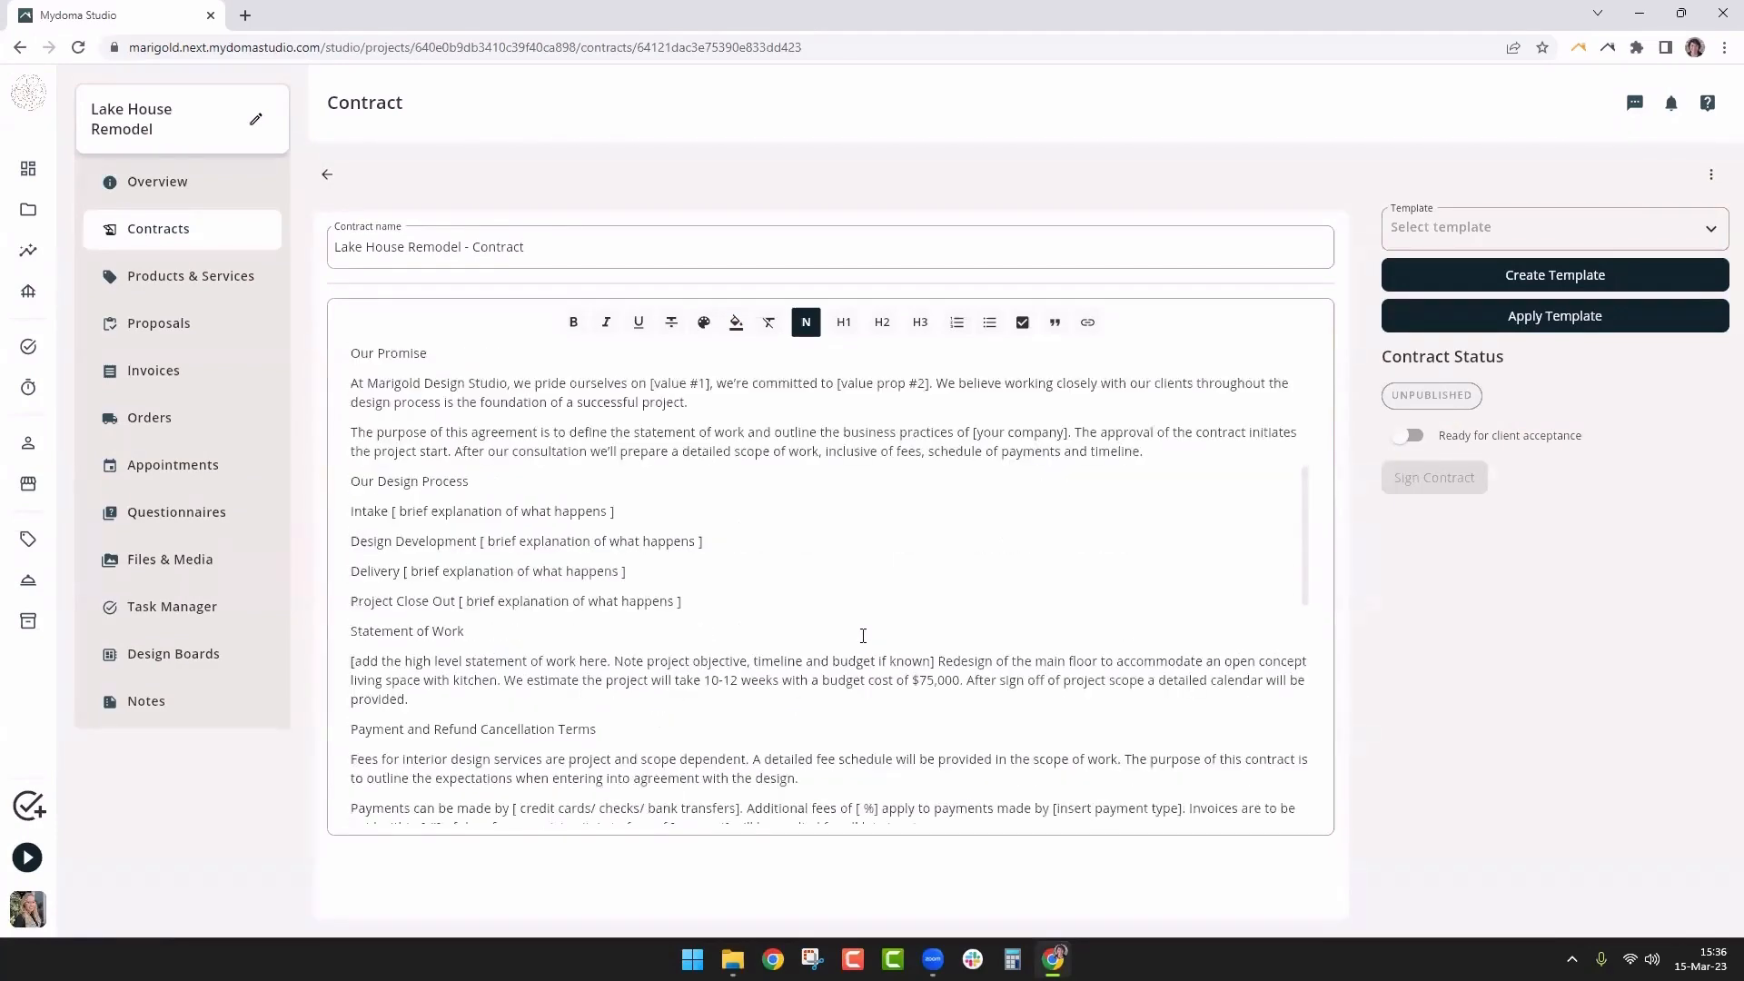
{"action": "scroll", "coordinate": [863, 636], "scroll_direction": "up", "scroll_amount": 7}
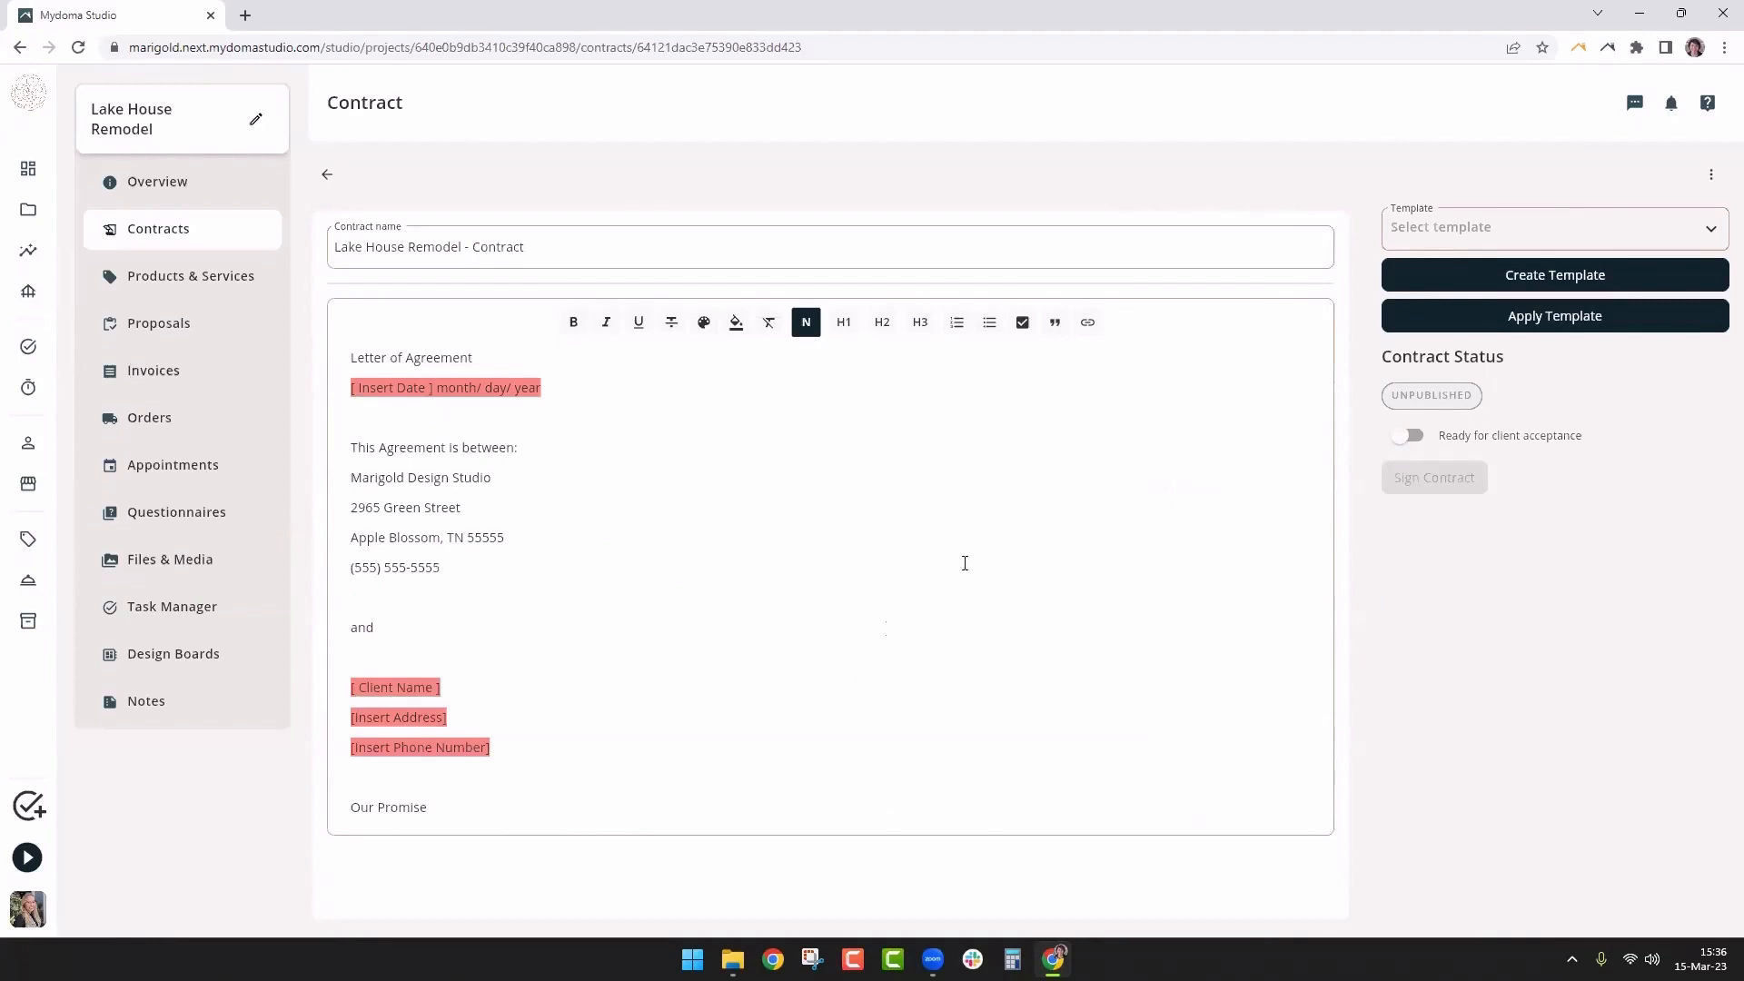
Start a template from this contract named 'Full-Service Contract Template - Highlighted'
{"action": "left_click", "coordinate": [1497, 276]}
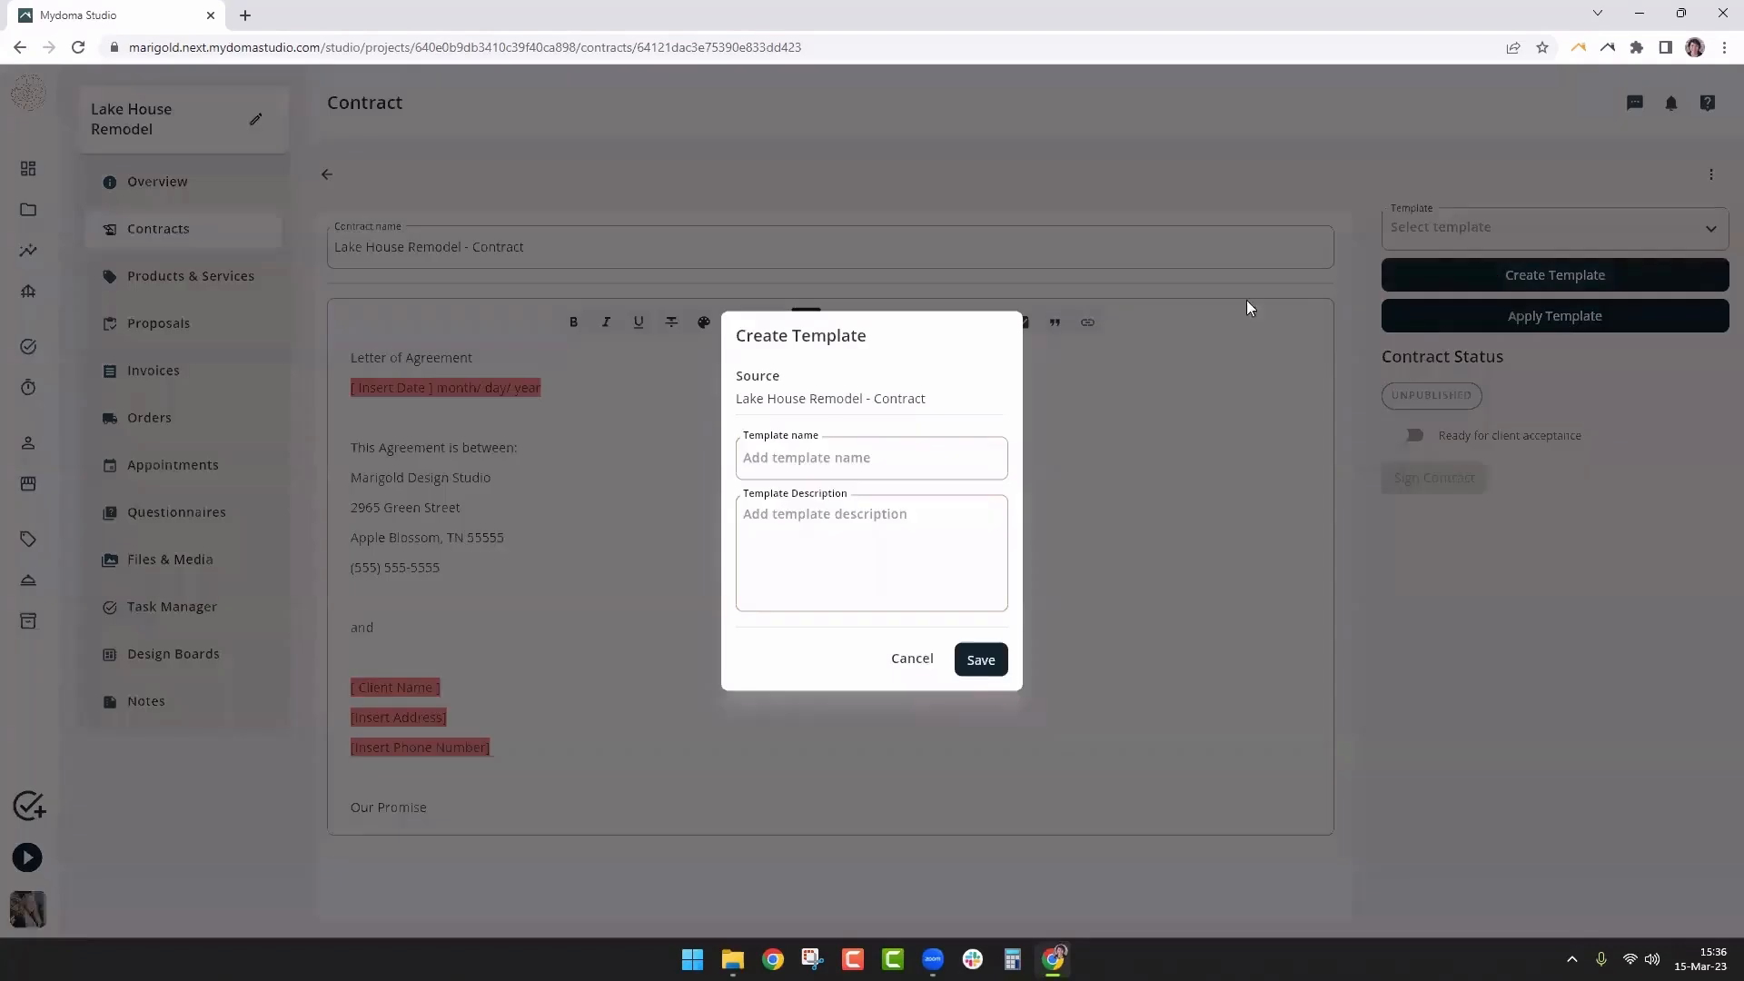
{"action": "left_click", "coordinate": [893, 457]}
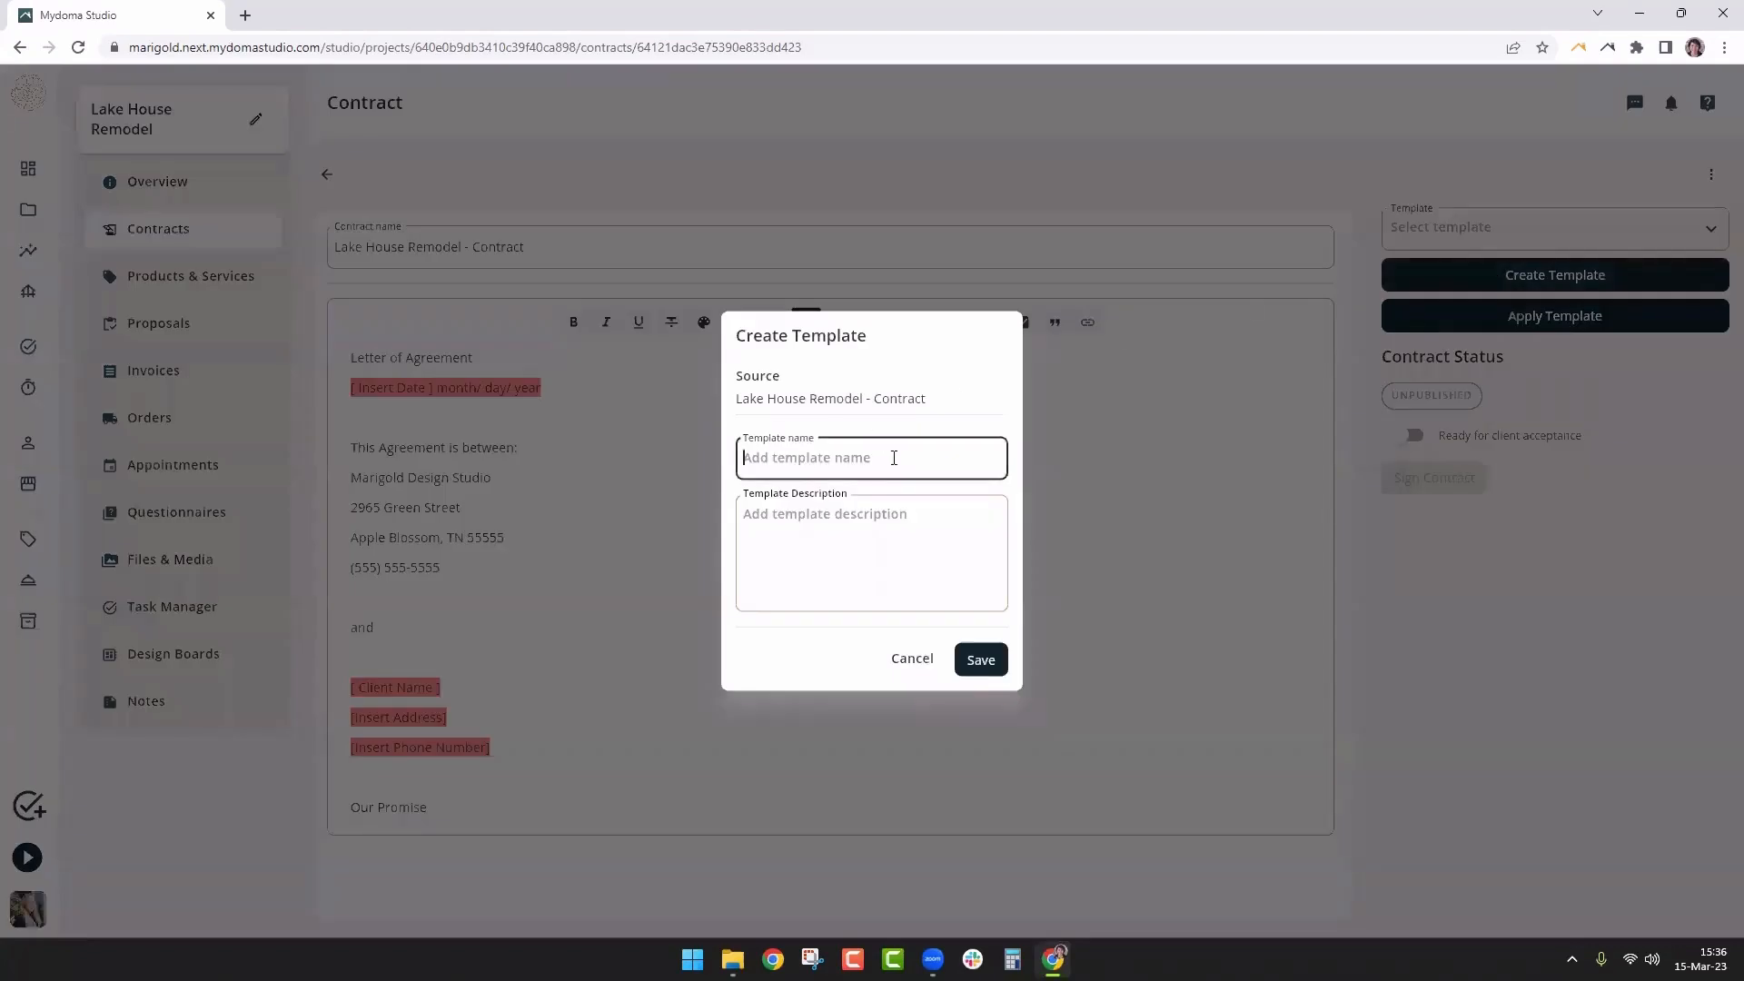
{"action": "type", "text": "Full-Service C"}
{"action": "key", "text": "BackSpace"}
{"action": "type", "text": "Contract Template - Highlighted"}
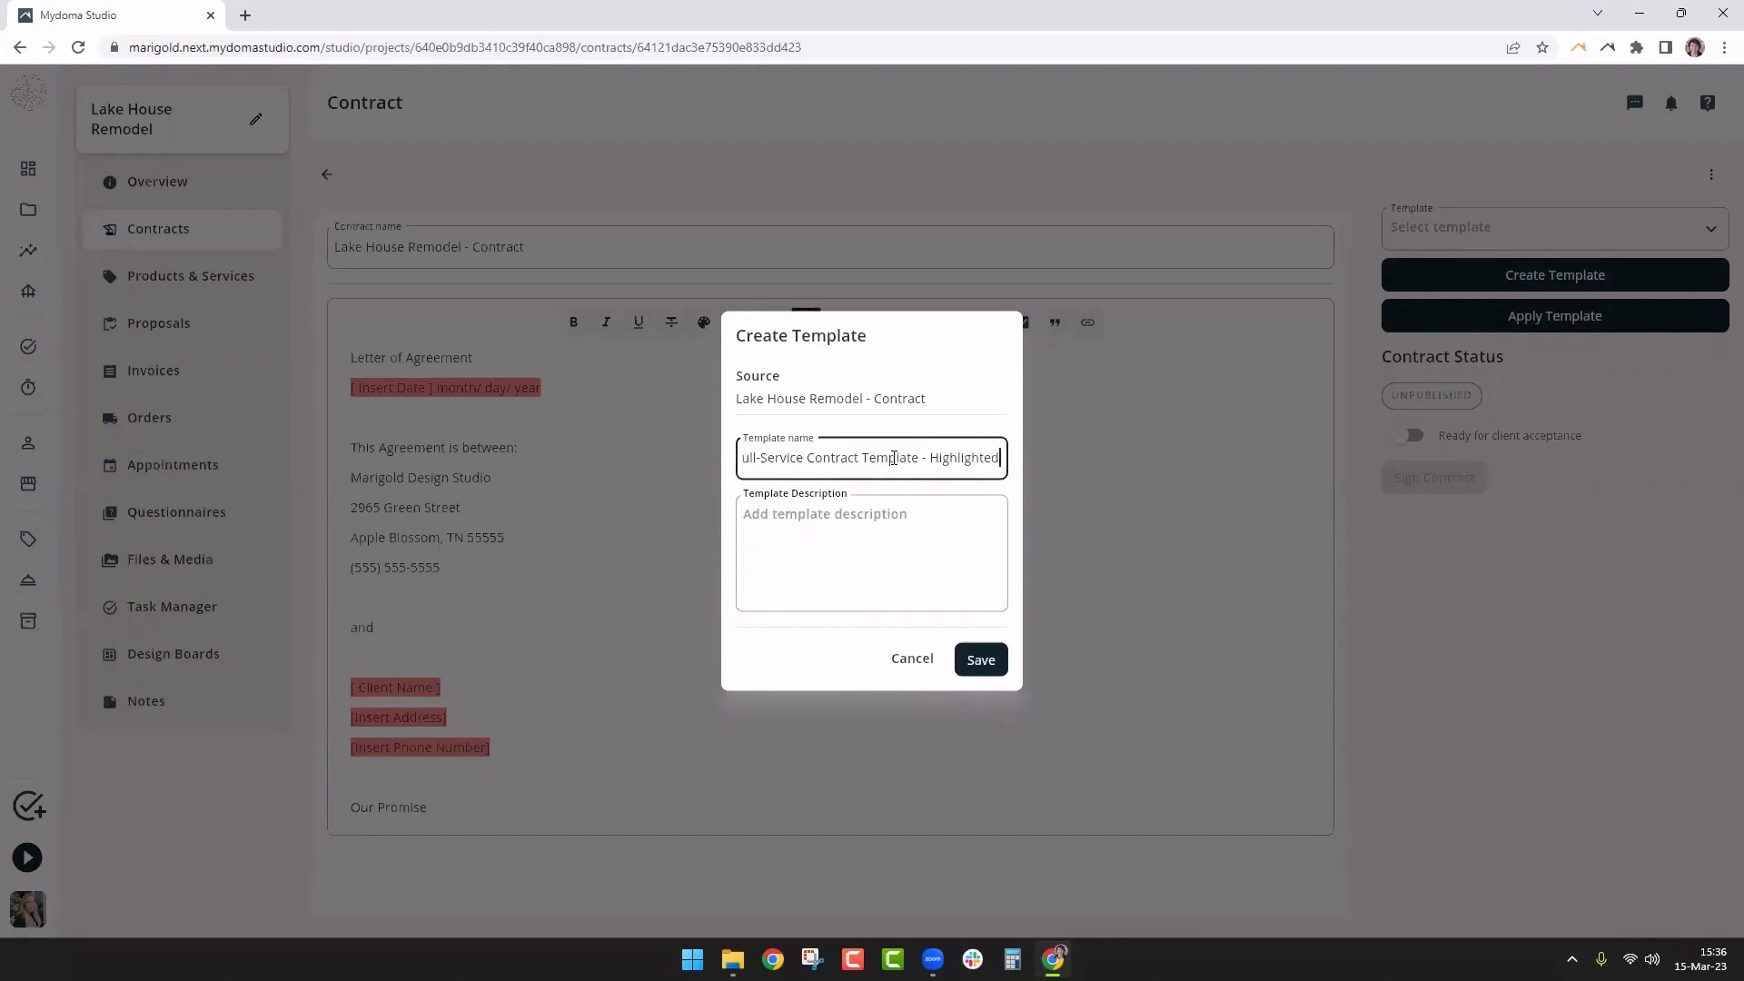
Describe it as a full-service LOA with highlights, 'Created 03-15-23', and save the template
{"action": "left_click", "coordinate": [954, 551]}
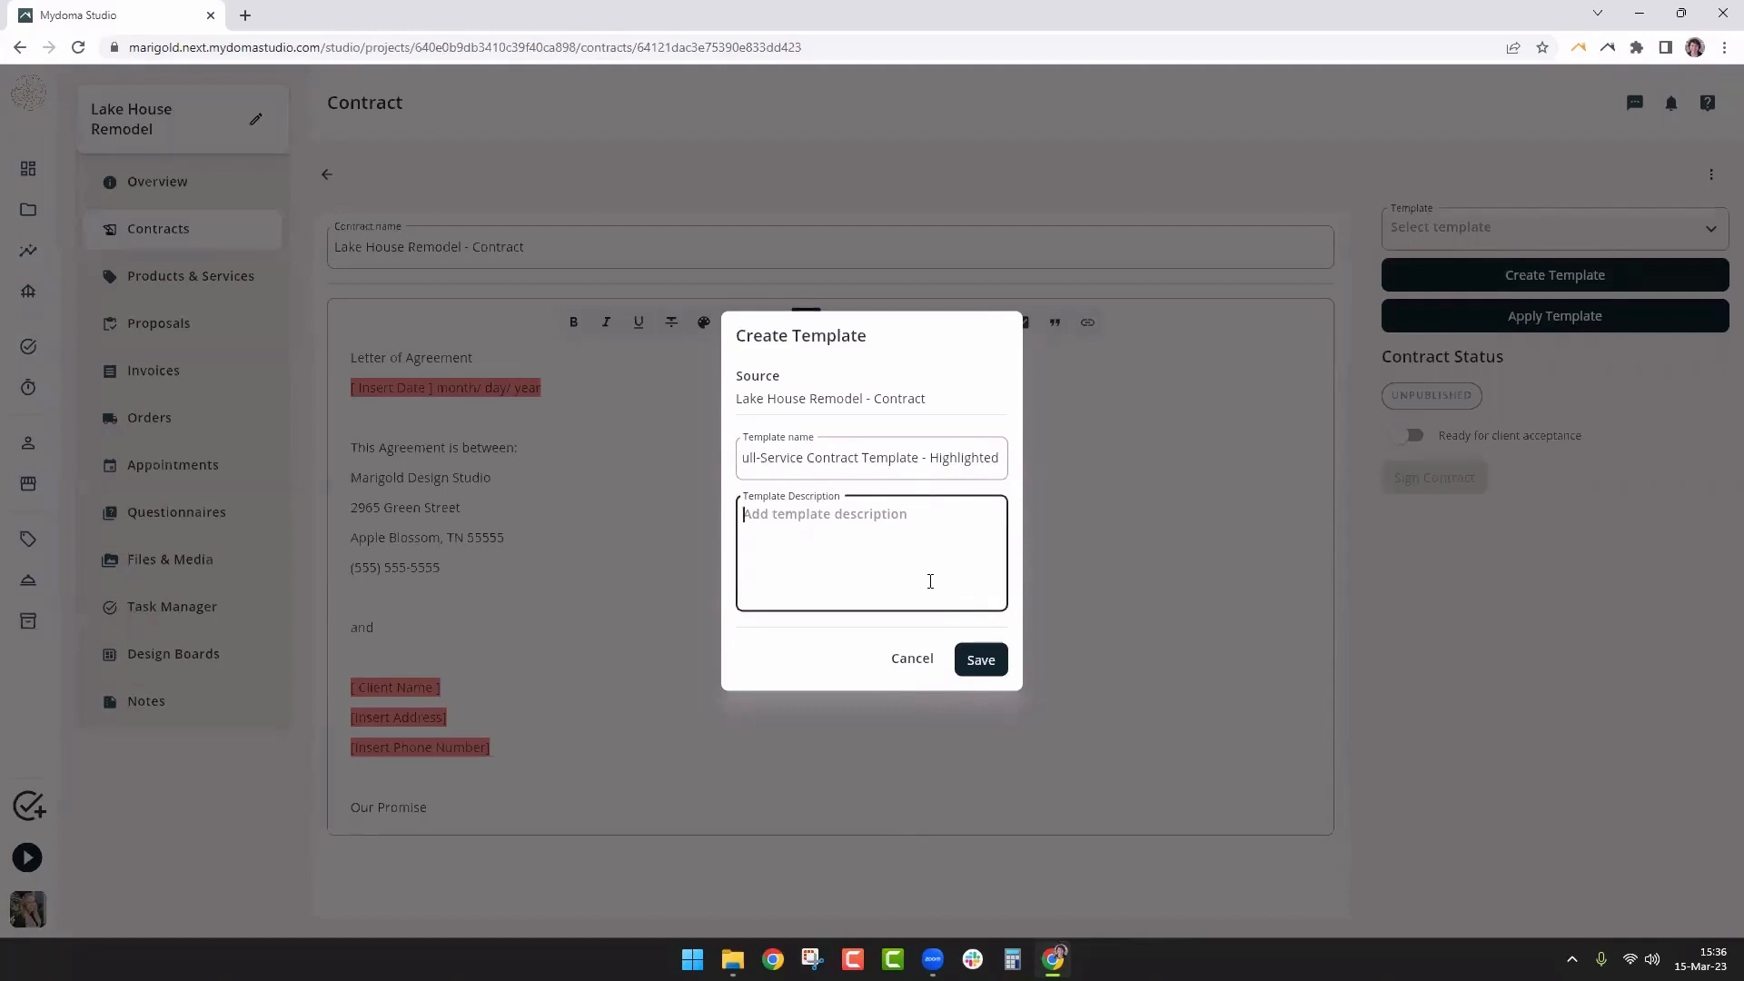
{"action": "type", "text": "Full-service LOA with highlight"}
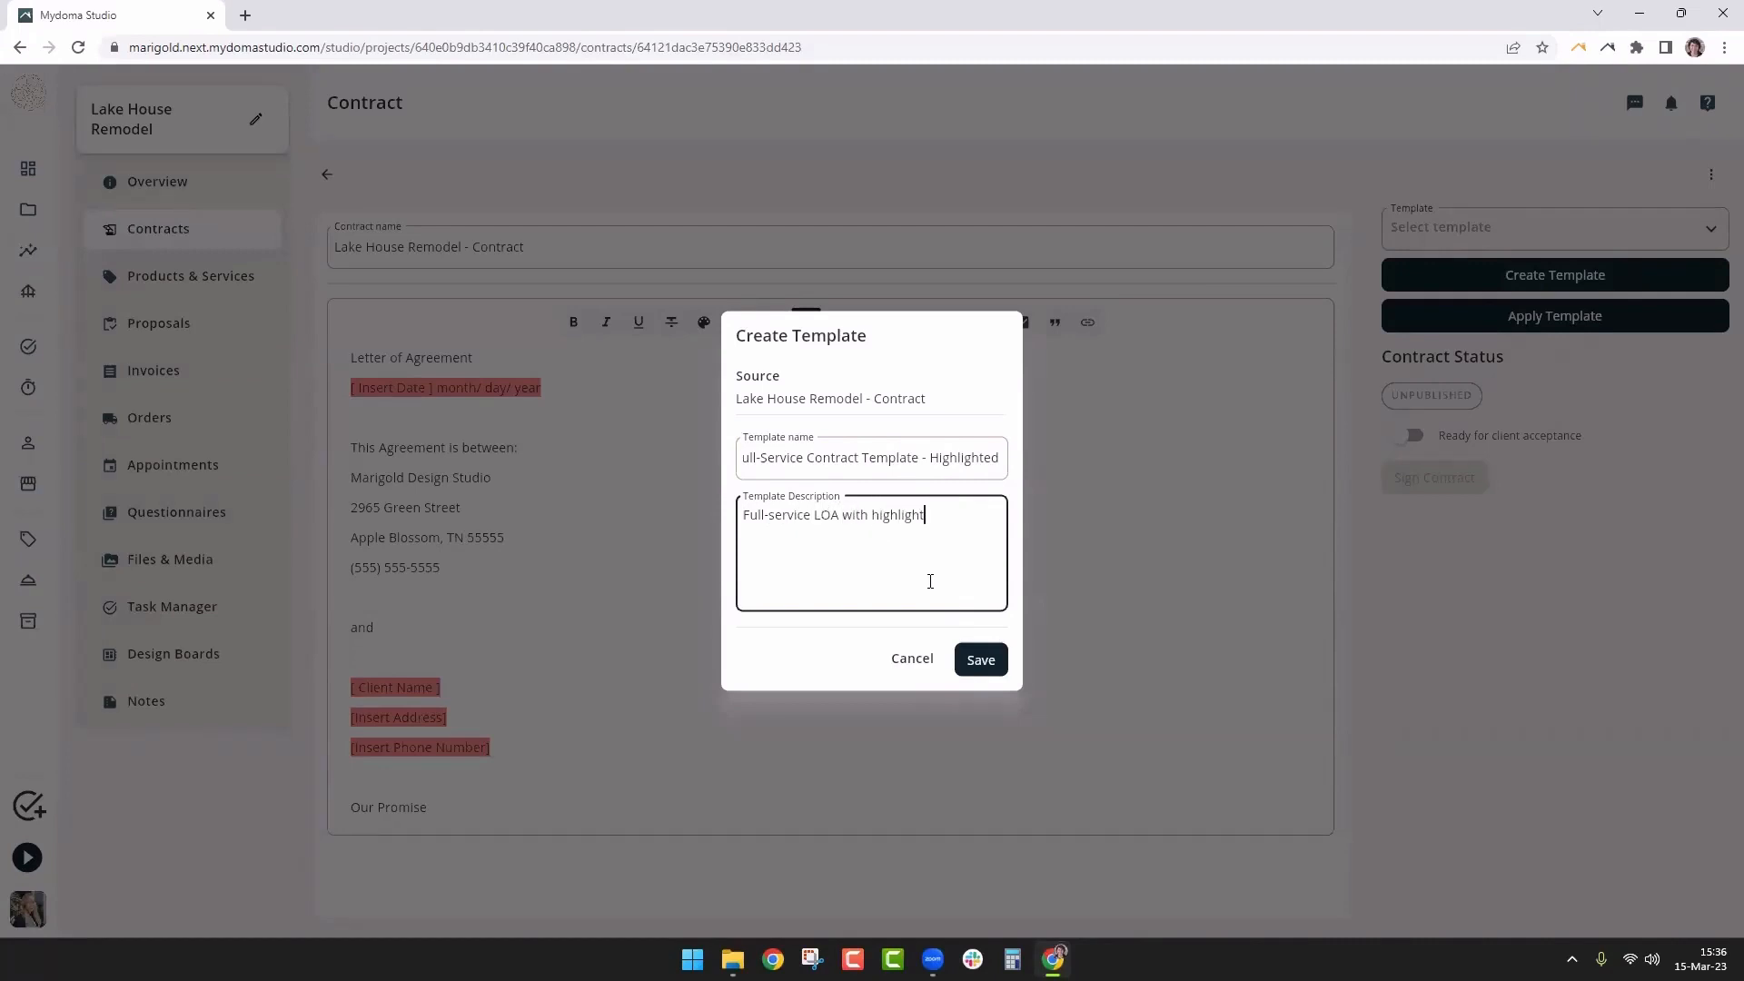
{"action": "type", "text": "s indicating items that need to be update."}
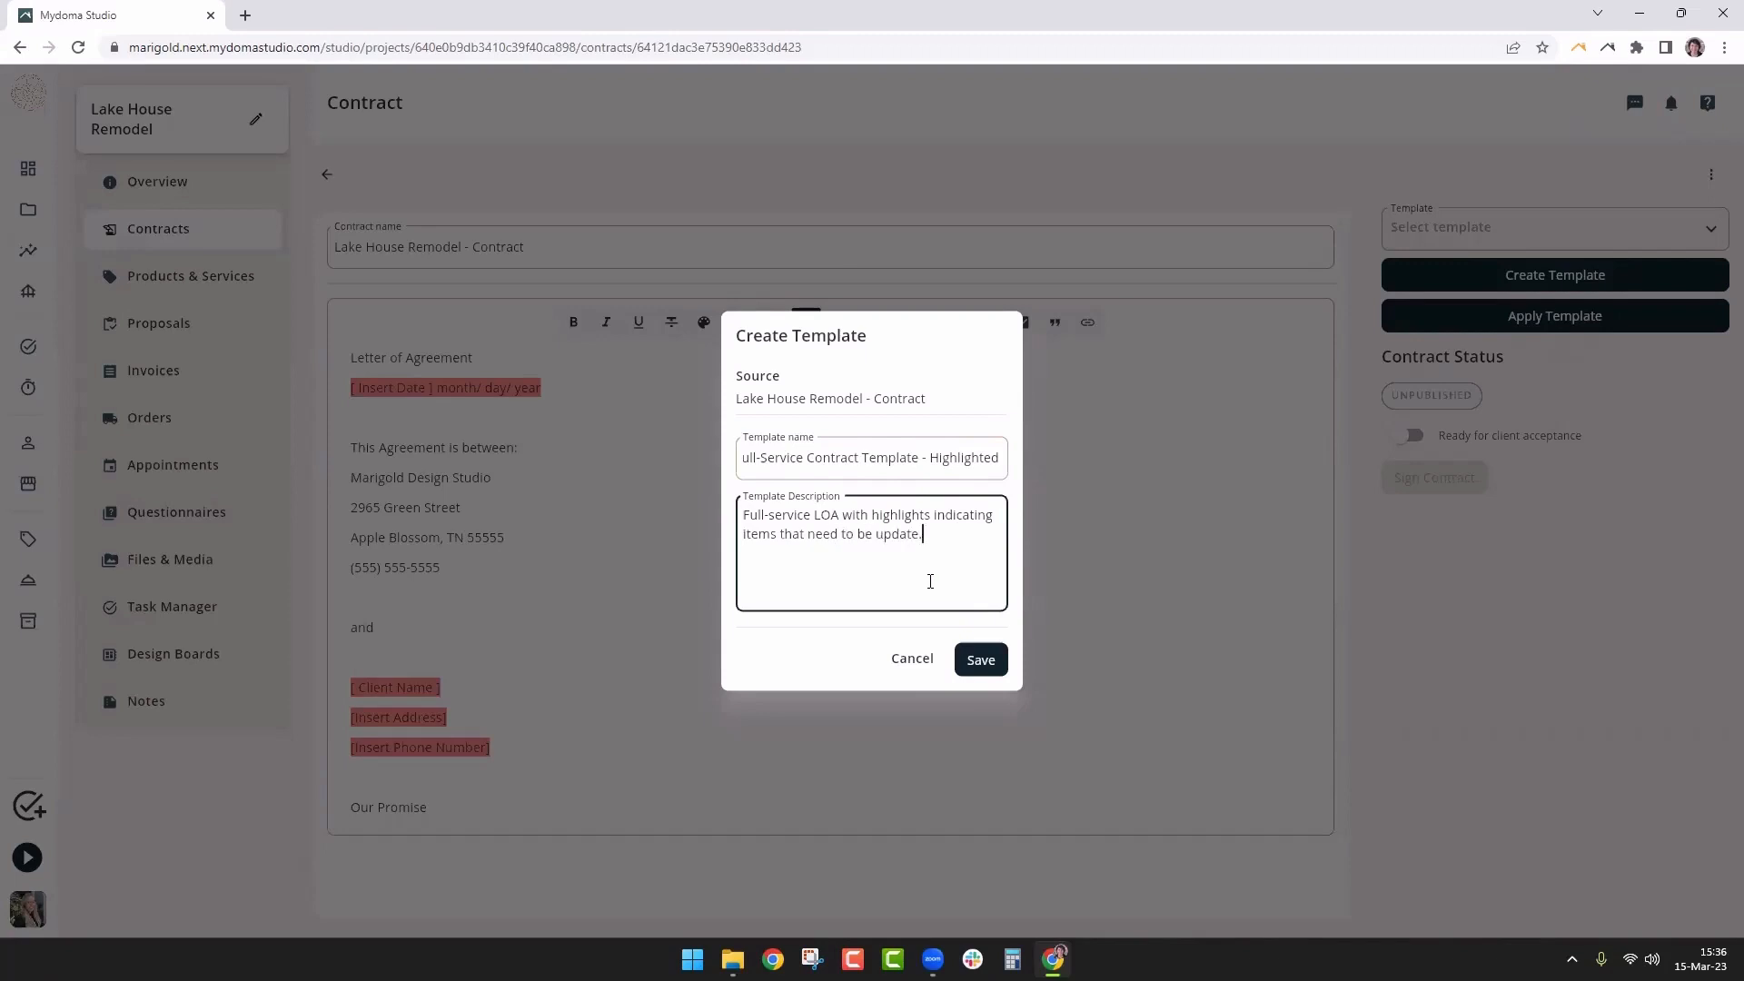
{"action": "key", "text": "Return"}
{"action": "key", "text": "Return"}
{"action": "type", "text": "Created"}
{"action": "type", "text": "23"}
{"action": "key", "text": "BackSpace"}
{"action": "key", "text": "BackSpace"}
{"action": "type", "text": "03-15-23"}
{"action": "left_click", "coordinate": [981, 661]}
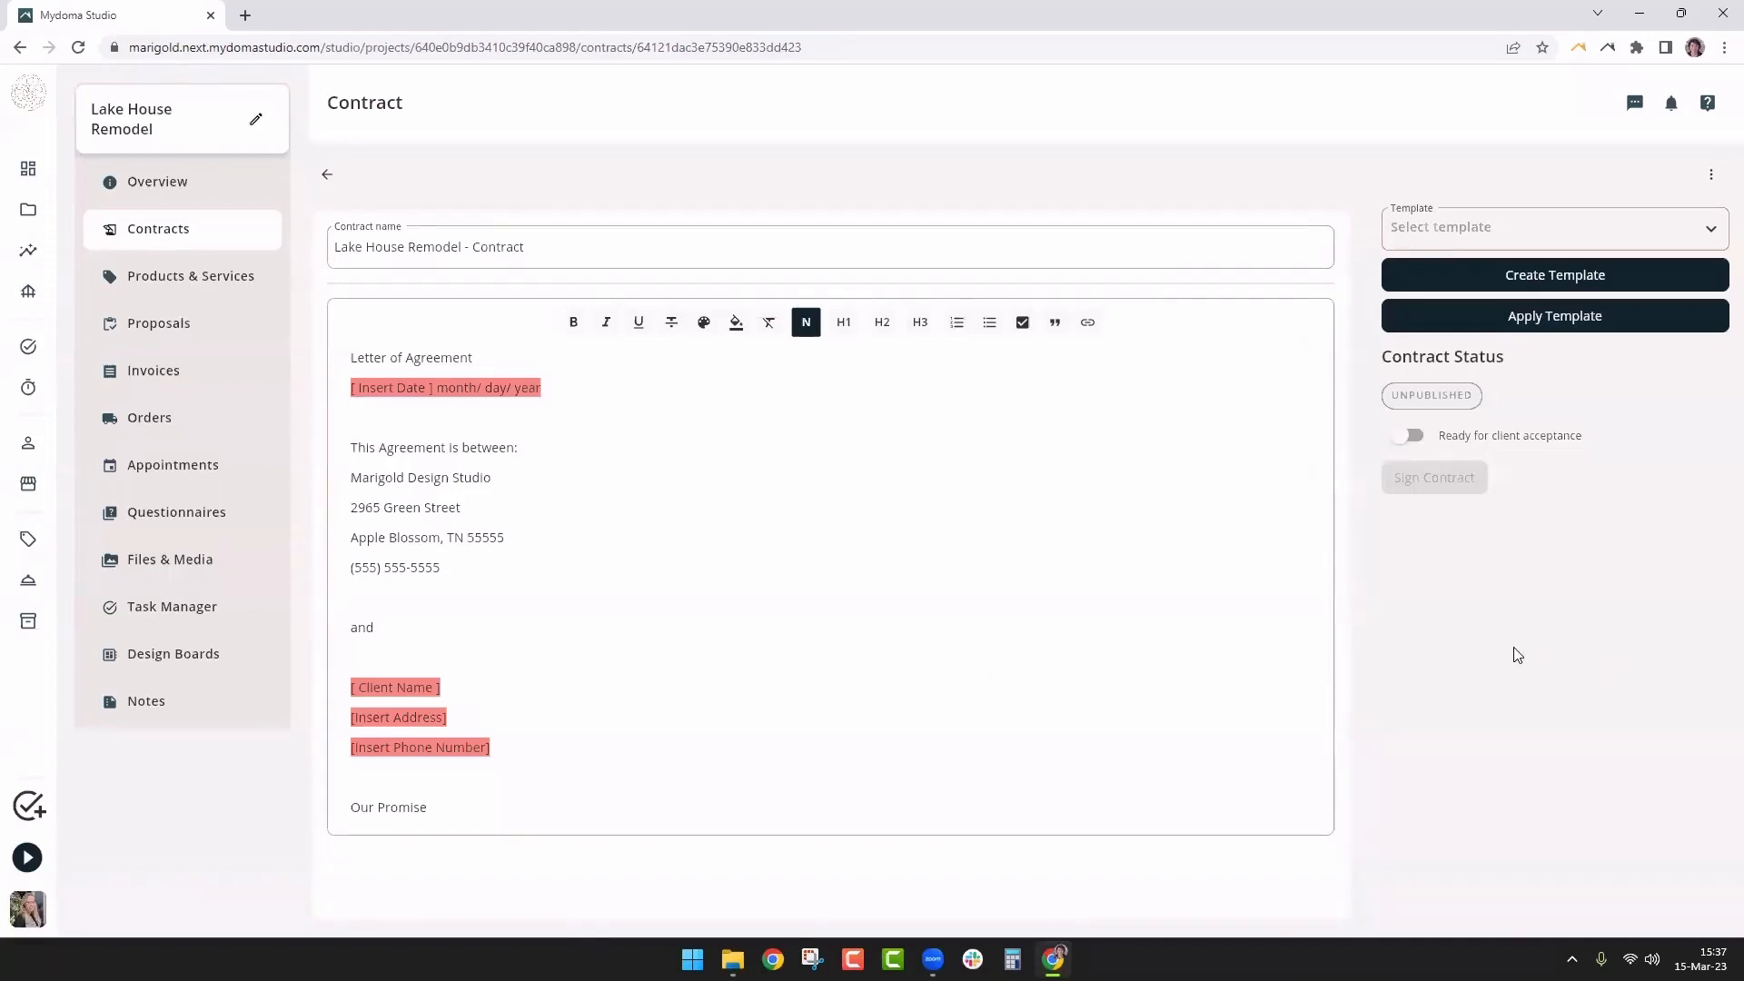
Check the new template is listed under Template, then delete the Lake House Remodel contract
{"action": "left_click", "coordinate": [1540, 234]}
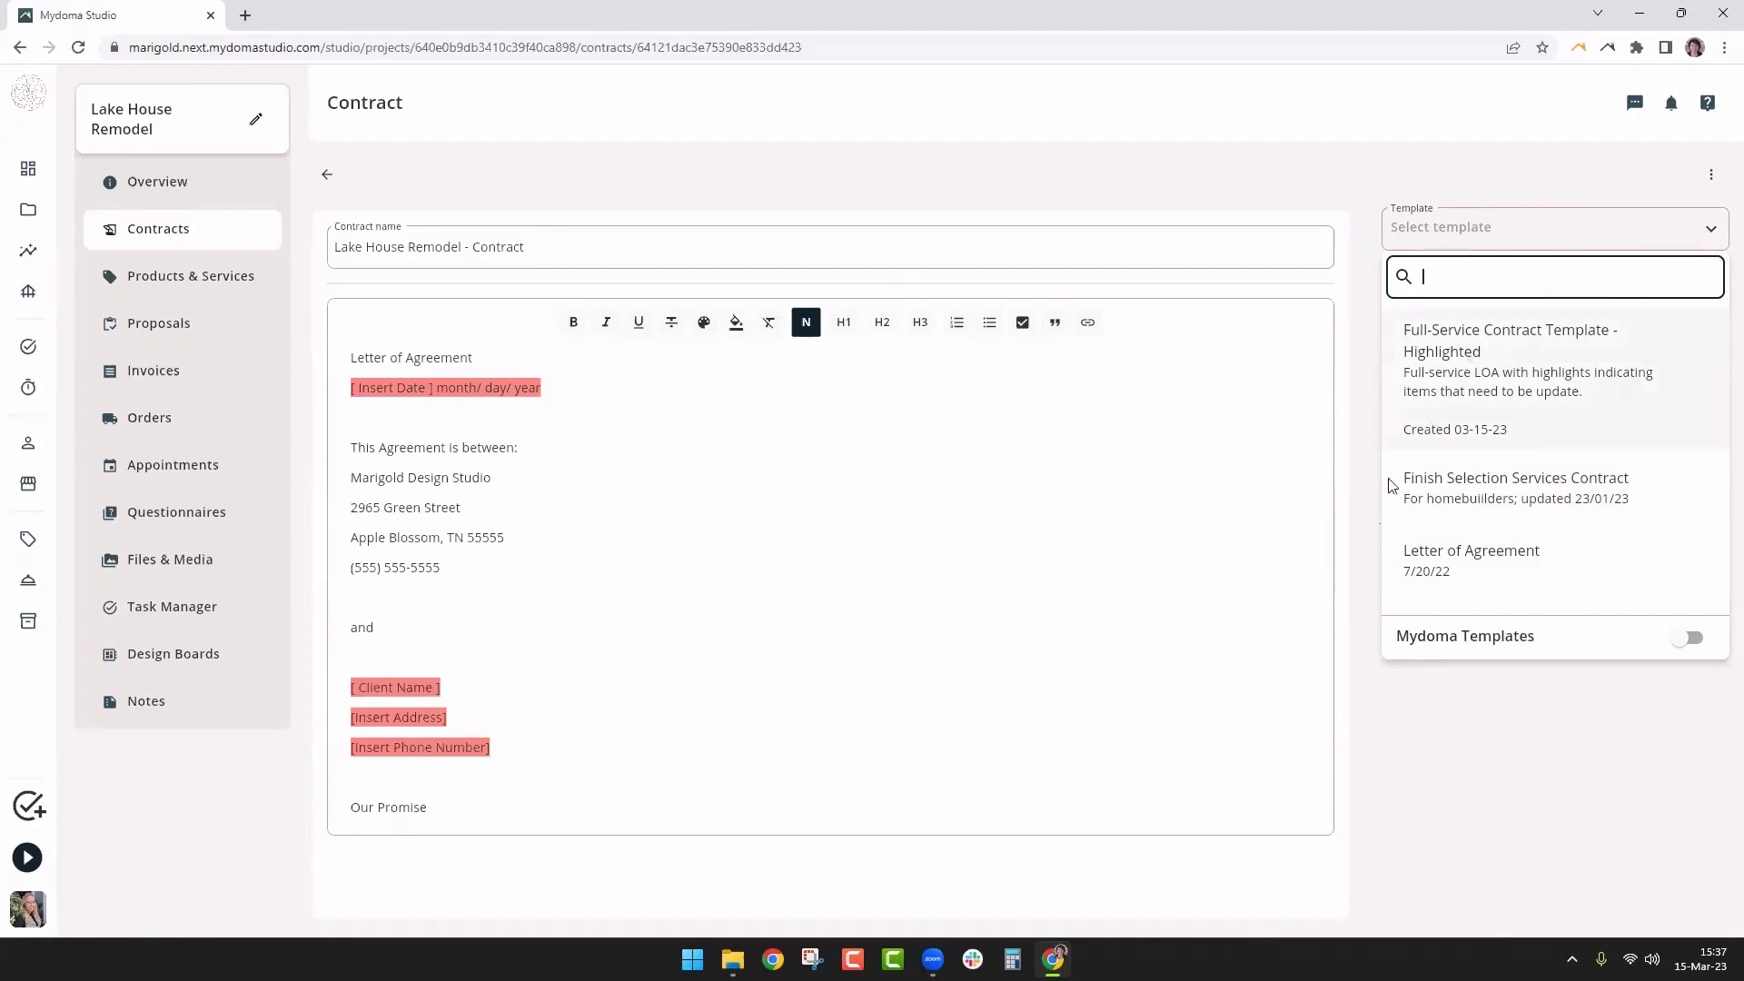
{"action": "left_click", "coordinate": [1434, 774]}
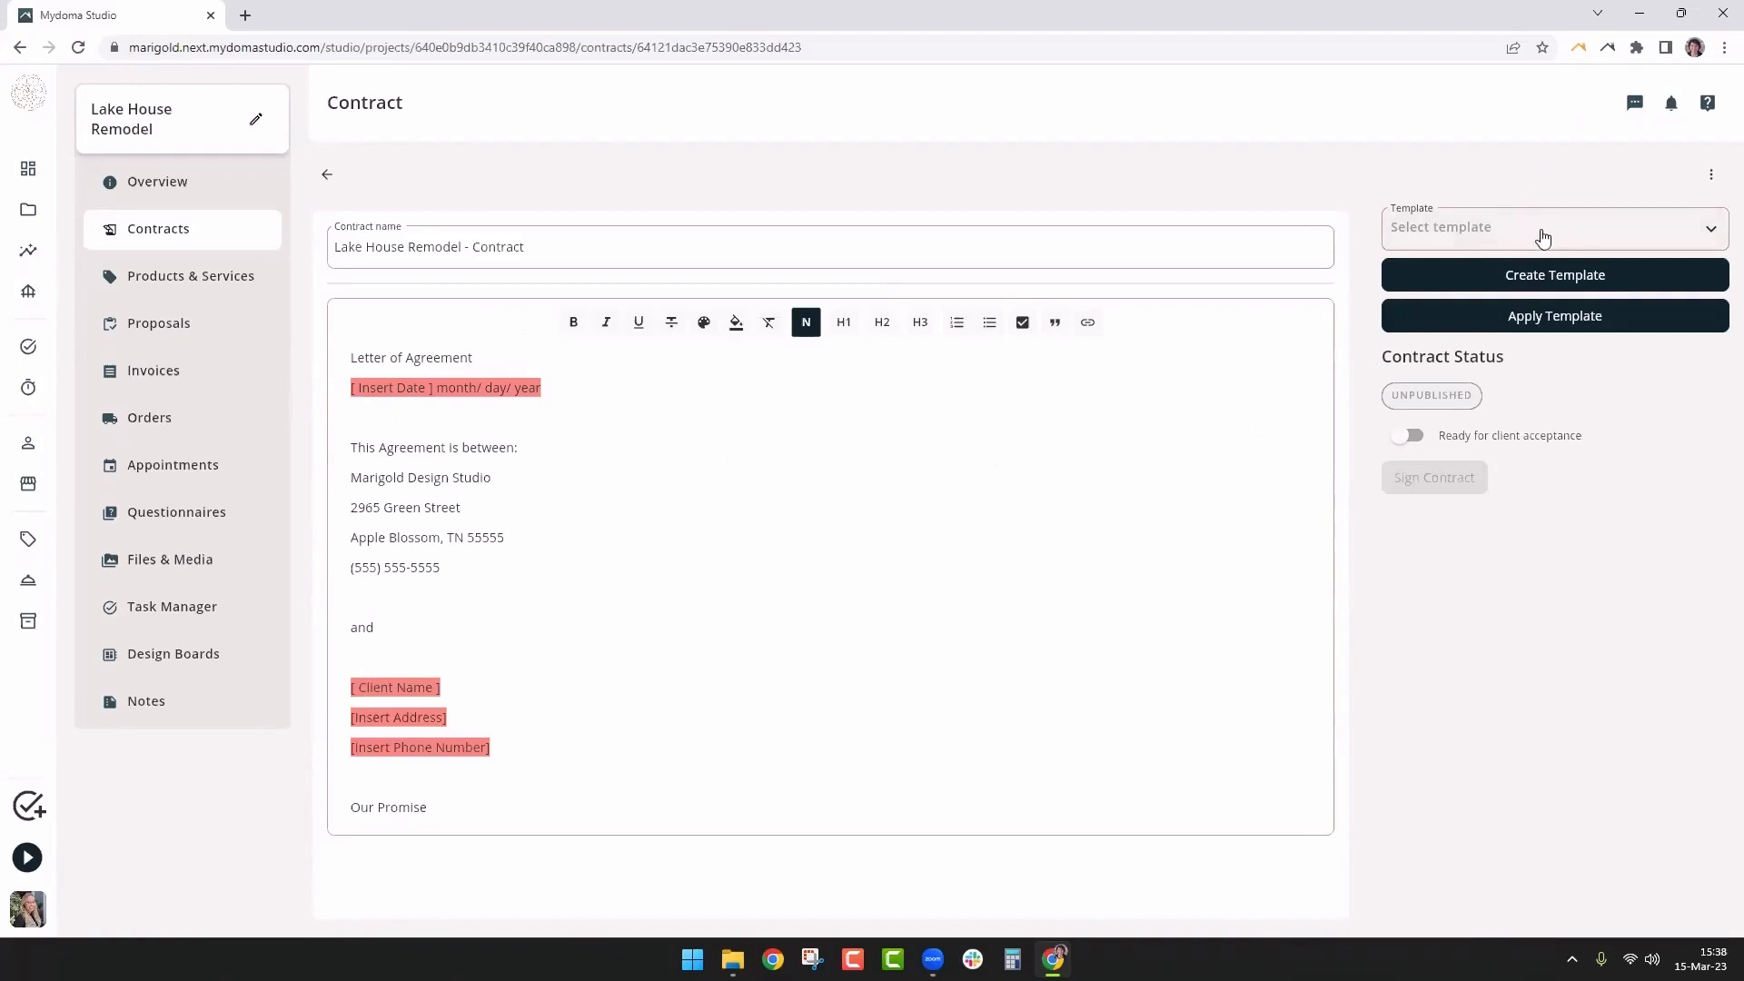
{"action": "left_click", "coordinate": [1712, 173]}
{"action": "left_click", "coordinate": [1672, 238]}
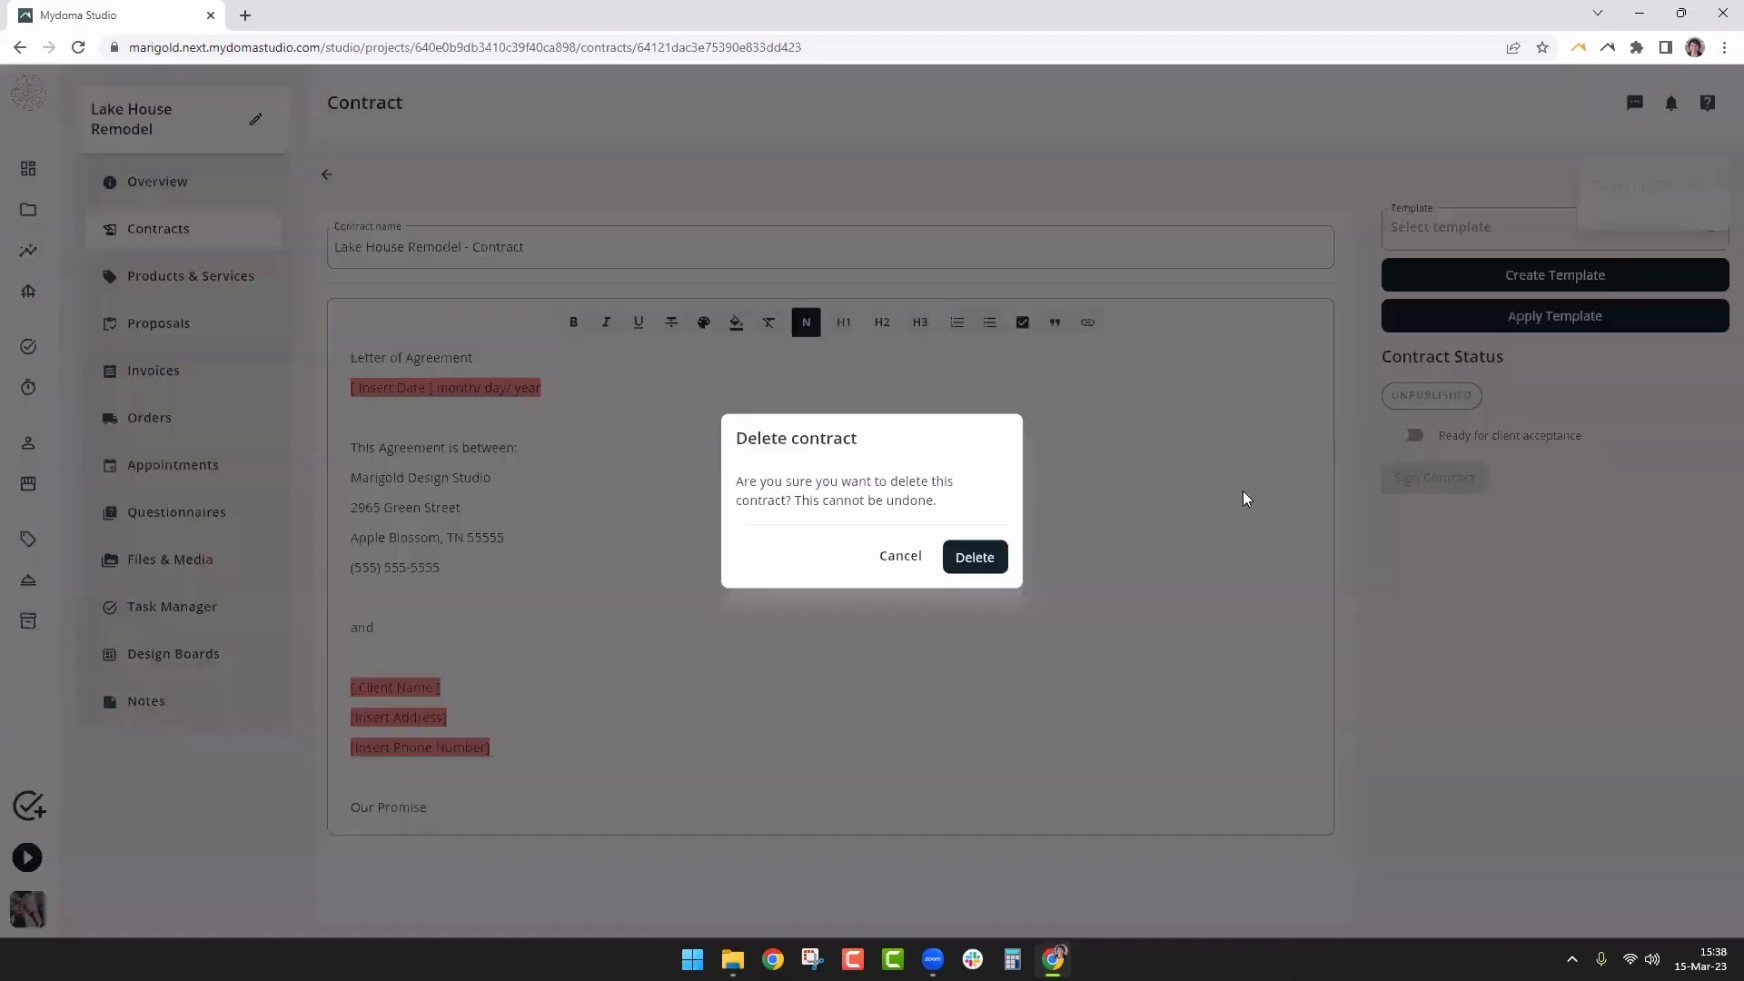
{"action": "left_click", "coordinate": [971, 557]}
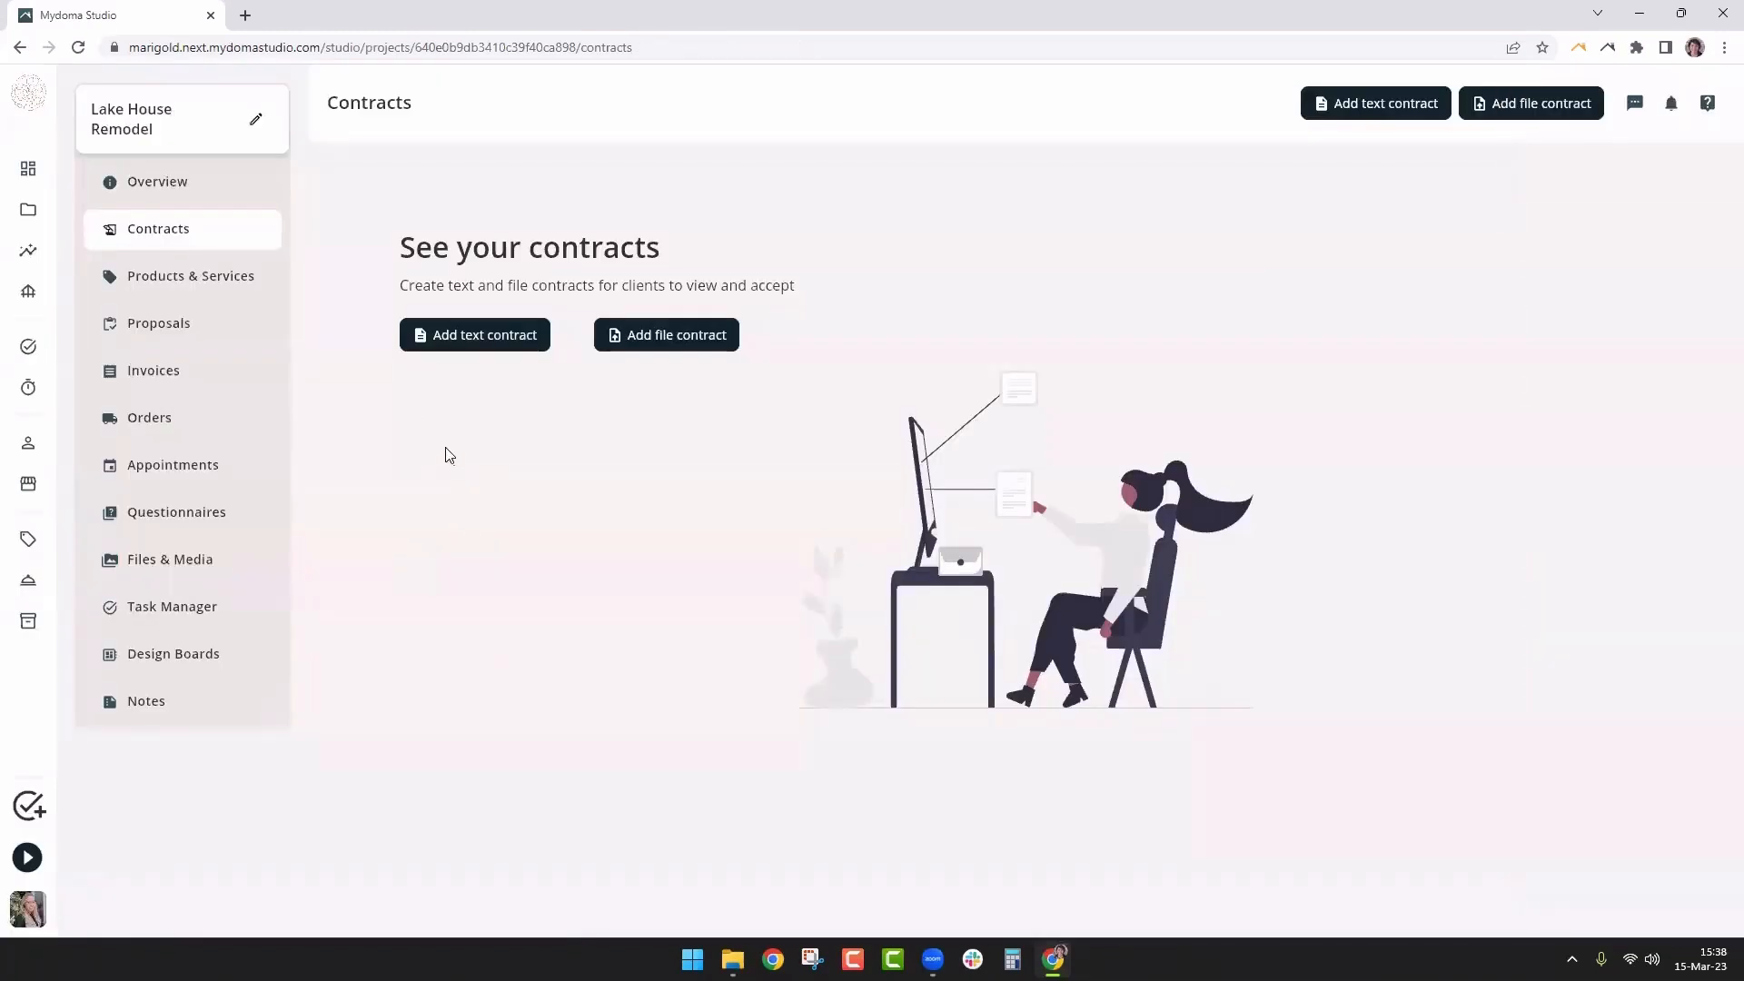
Add a new text contract and apply the 'Full-Service Contract Template - Highlighted' template to it
{"action": "left_click", "coordinate": [465, 345]}
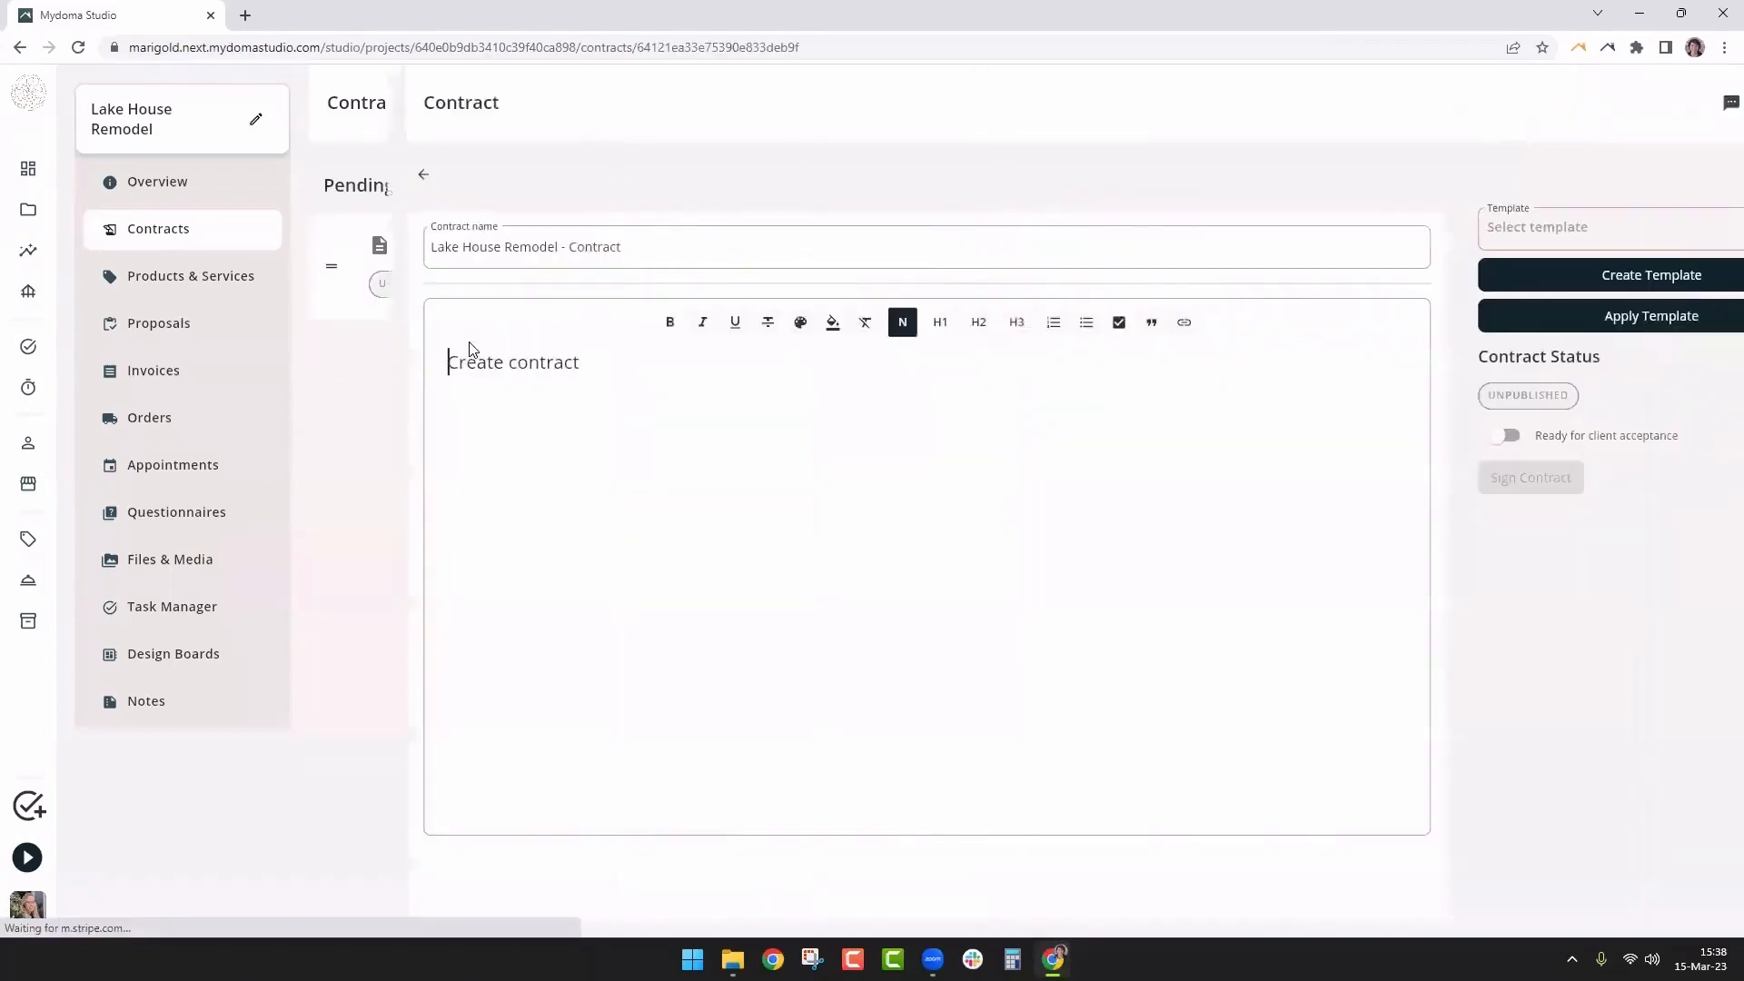
{"action": "left_click", "coordinate": [1592, 232]}
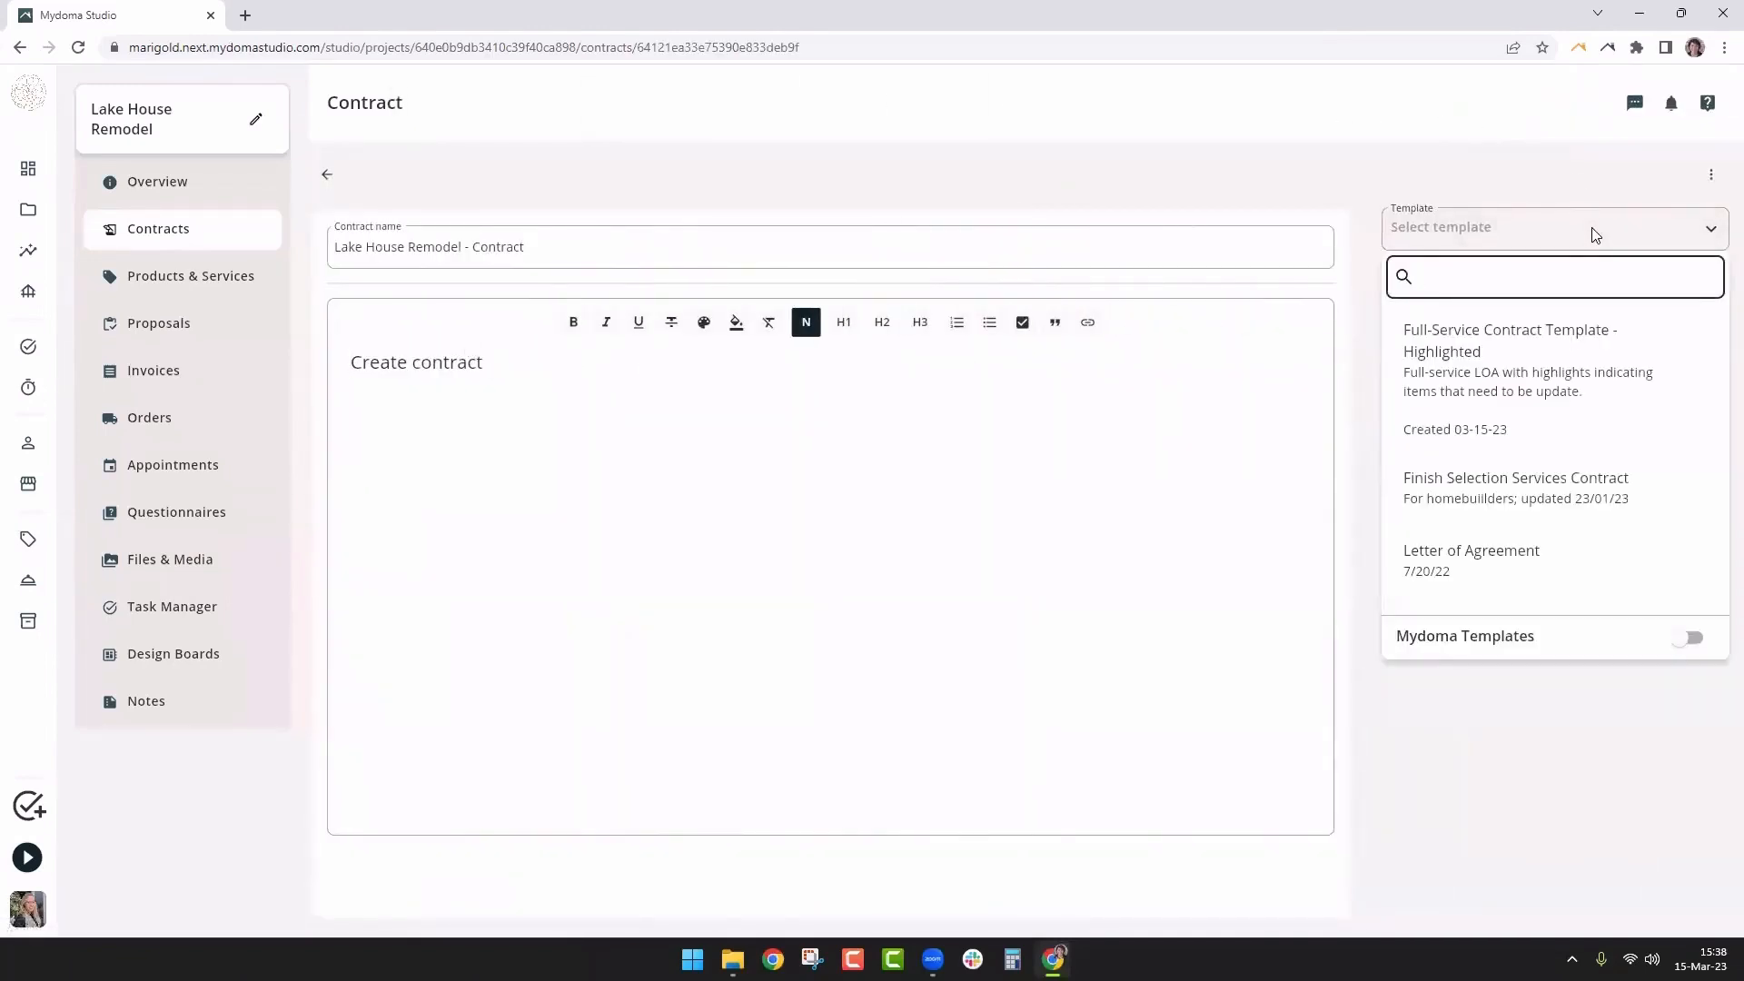
{"action": "left_click", "coordinate": [1539, 383]}
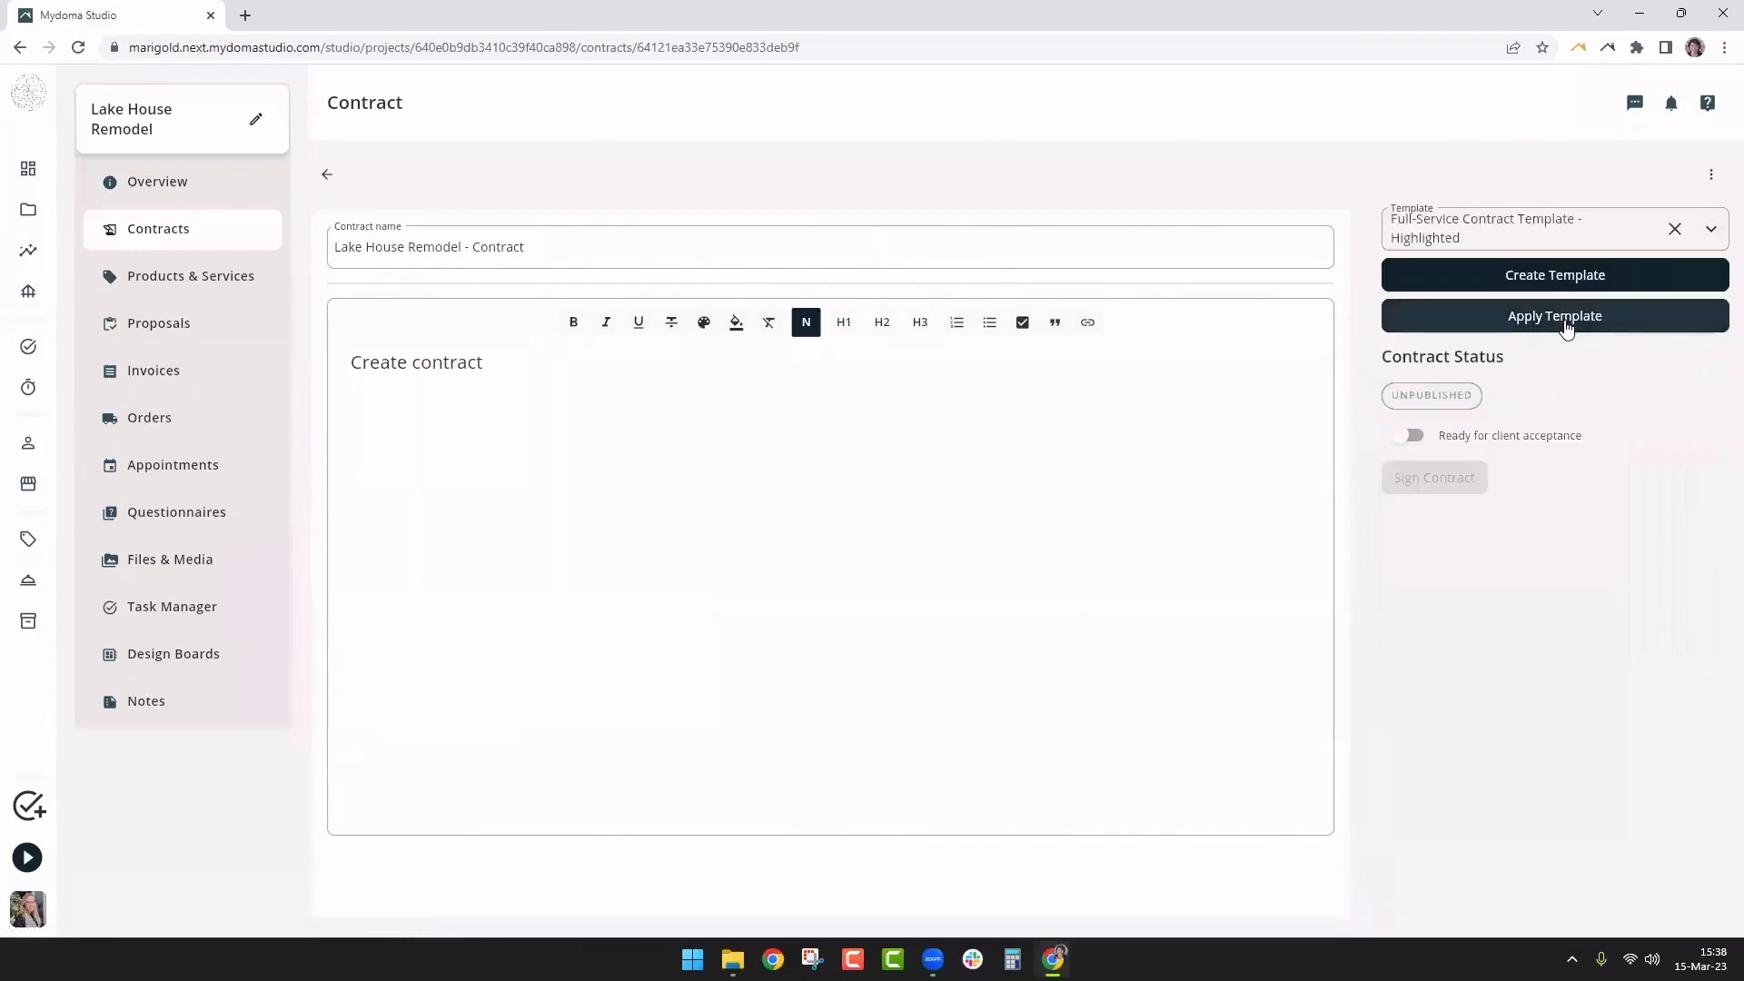
{"action": "left_click", "coordinate": [1565, 320]}
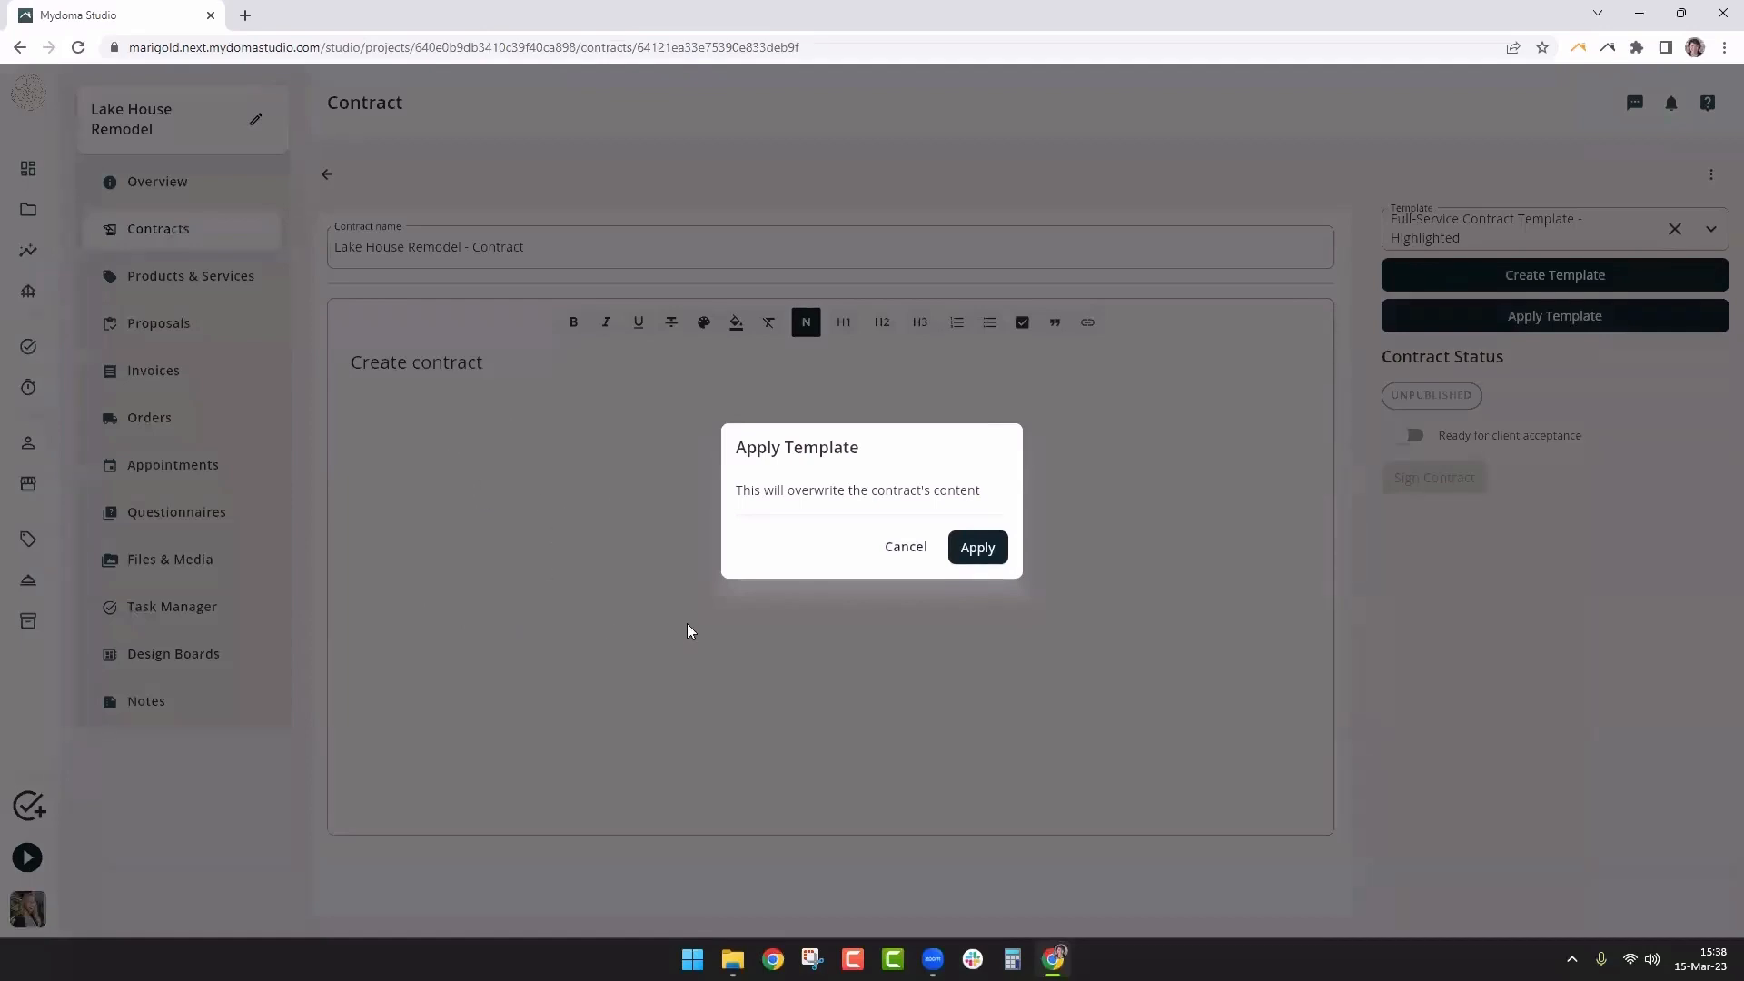
Confirm replacing the content with the template, then change the [Insert Date] line to 03-15-23
{"action": "left_click", "coordinate": [980, 549]}
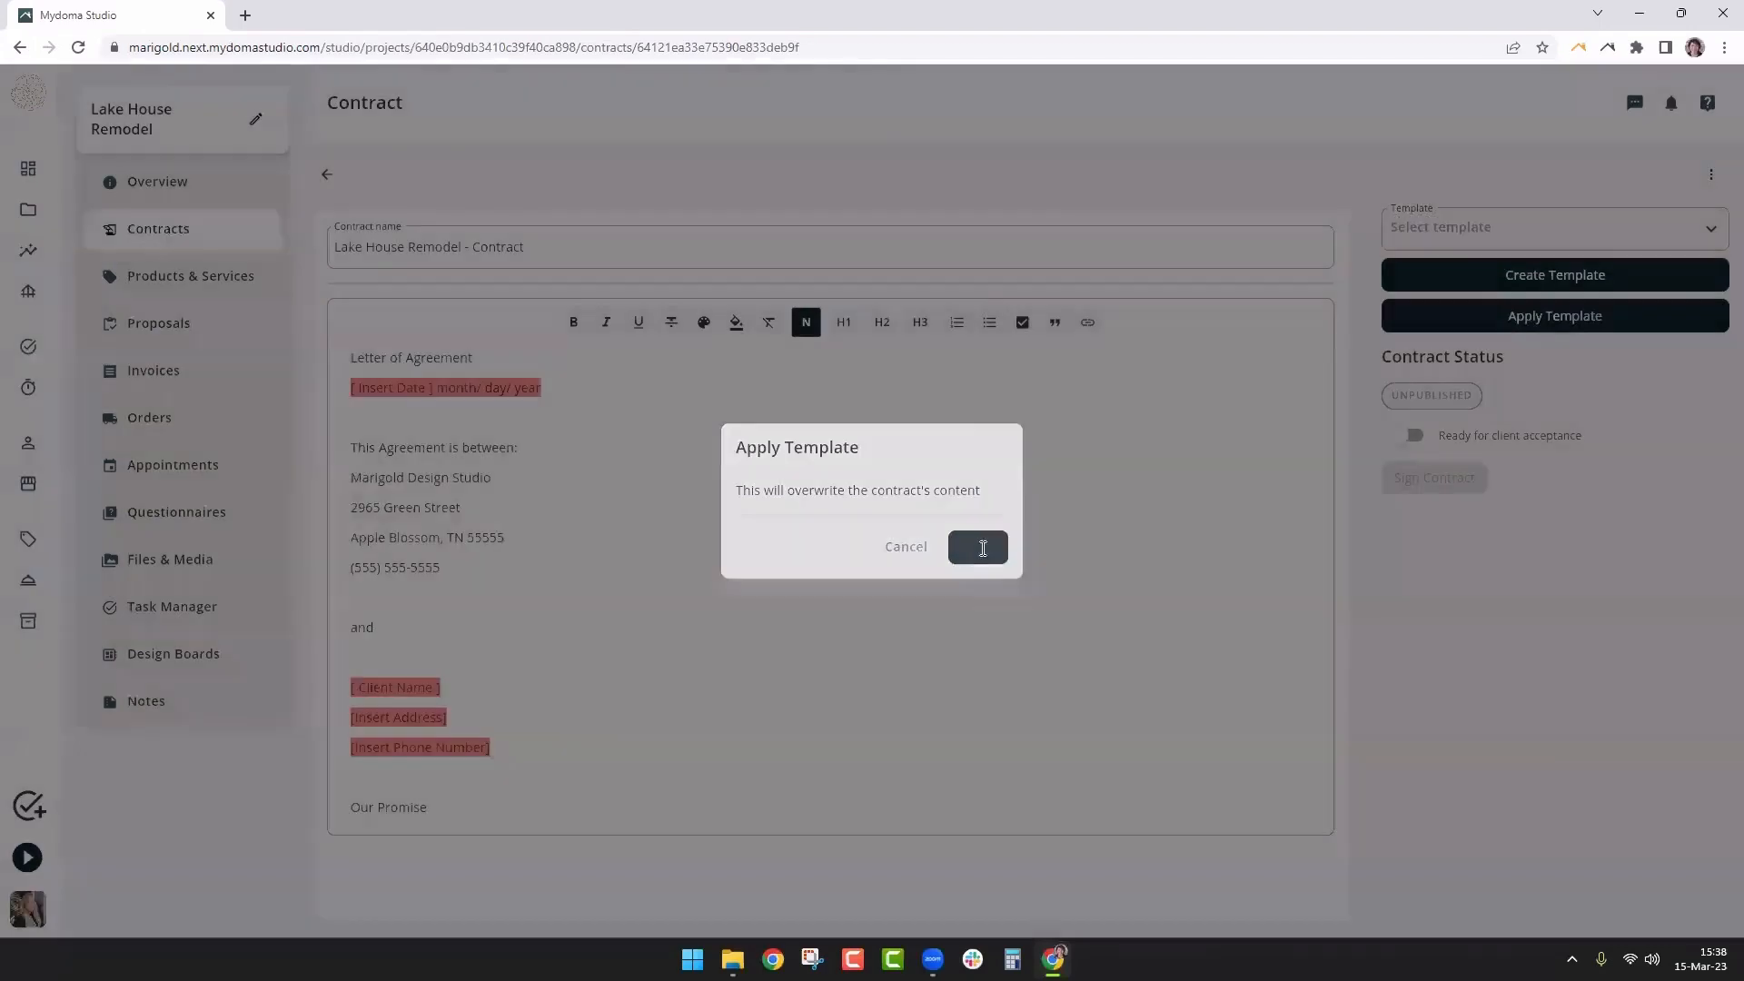
{"action": "scroll", "coordinate": [1014, 621], "scroll_direction": "up", "scroll_amount": 10}
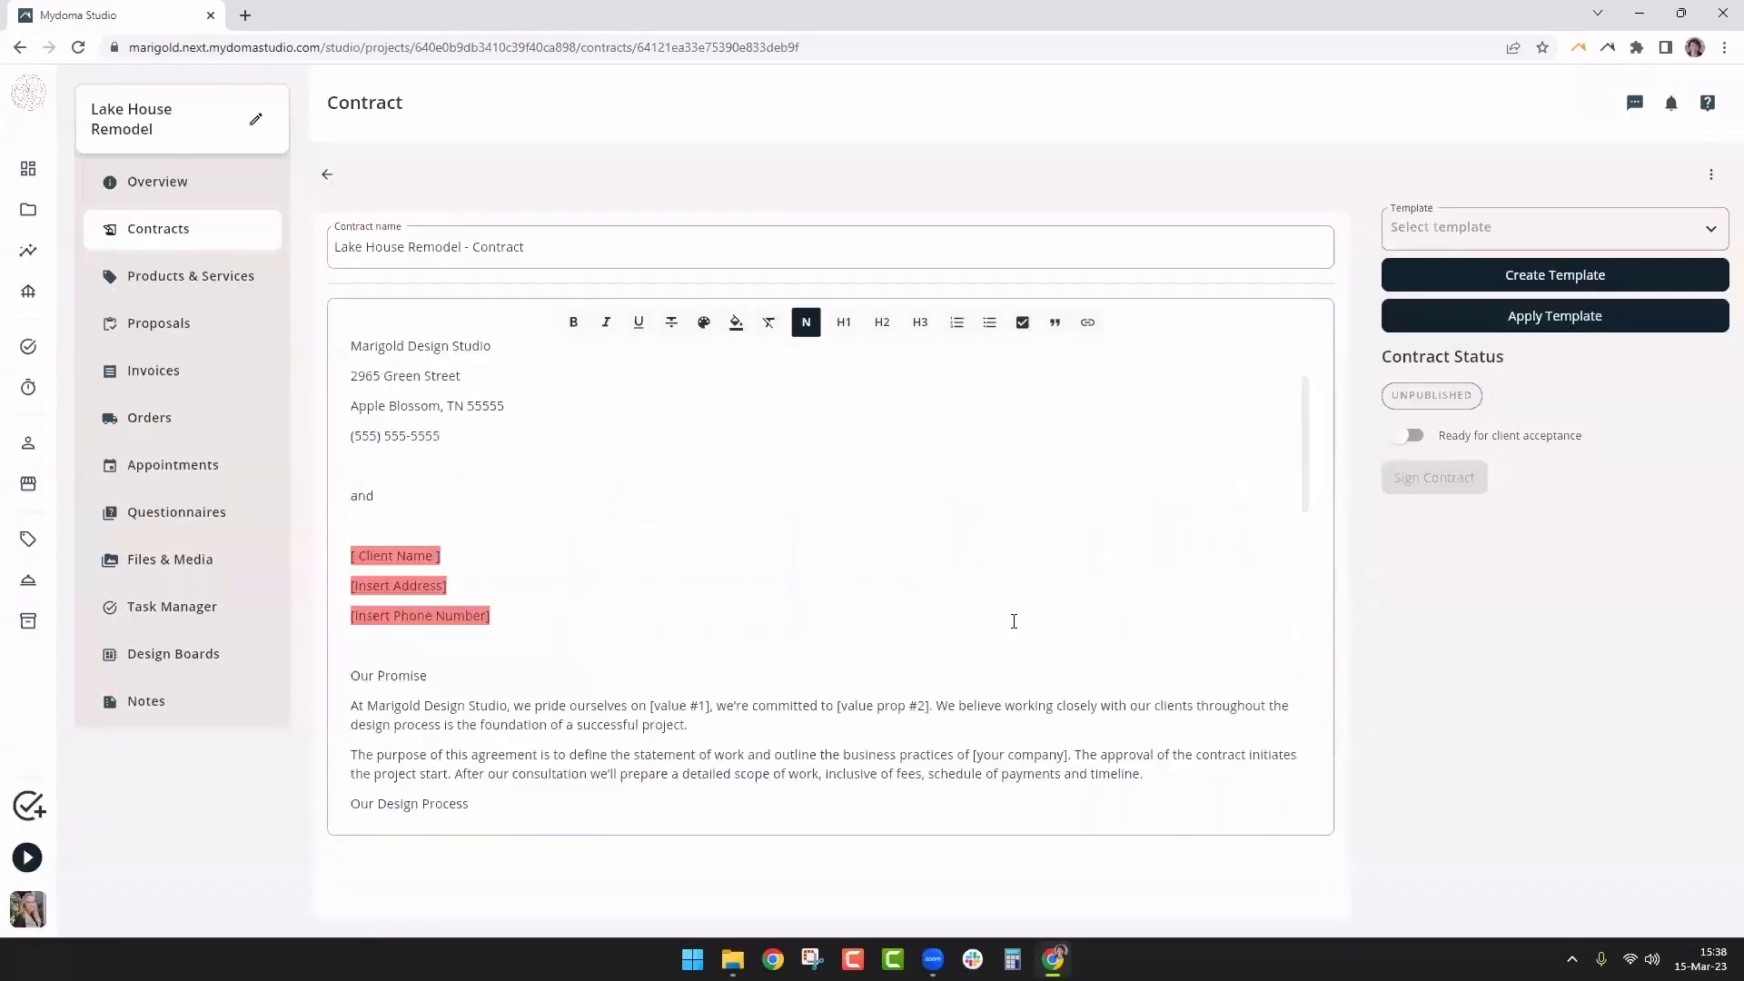
{"action": "left_click_drag", "start_coordinate": [578, 387], "coordinate": [337, 387]}
{"action": "key", "text": "BackSpace"}
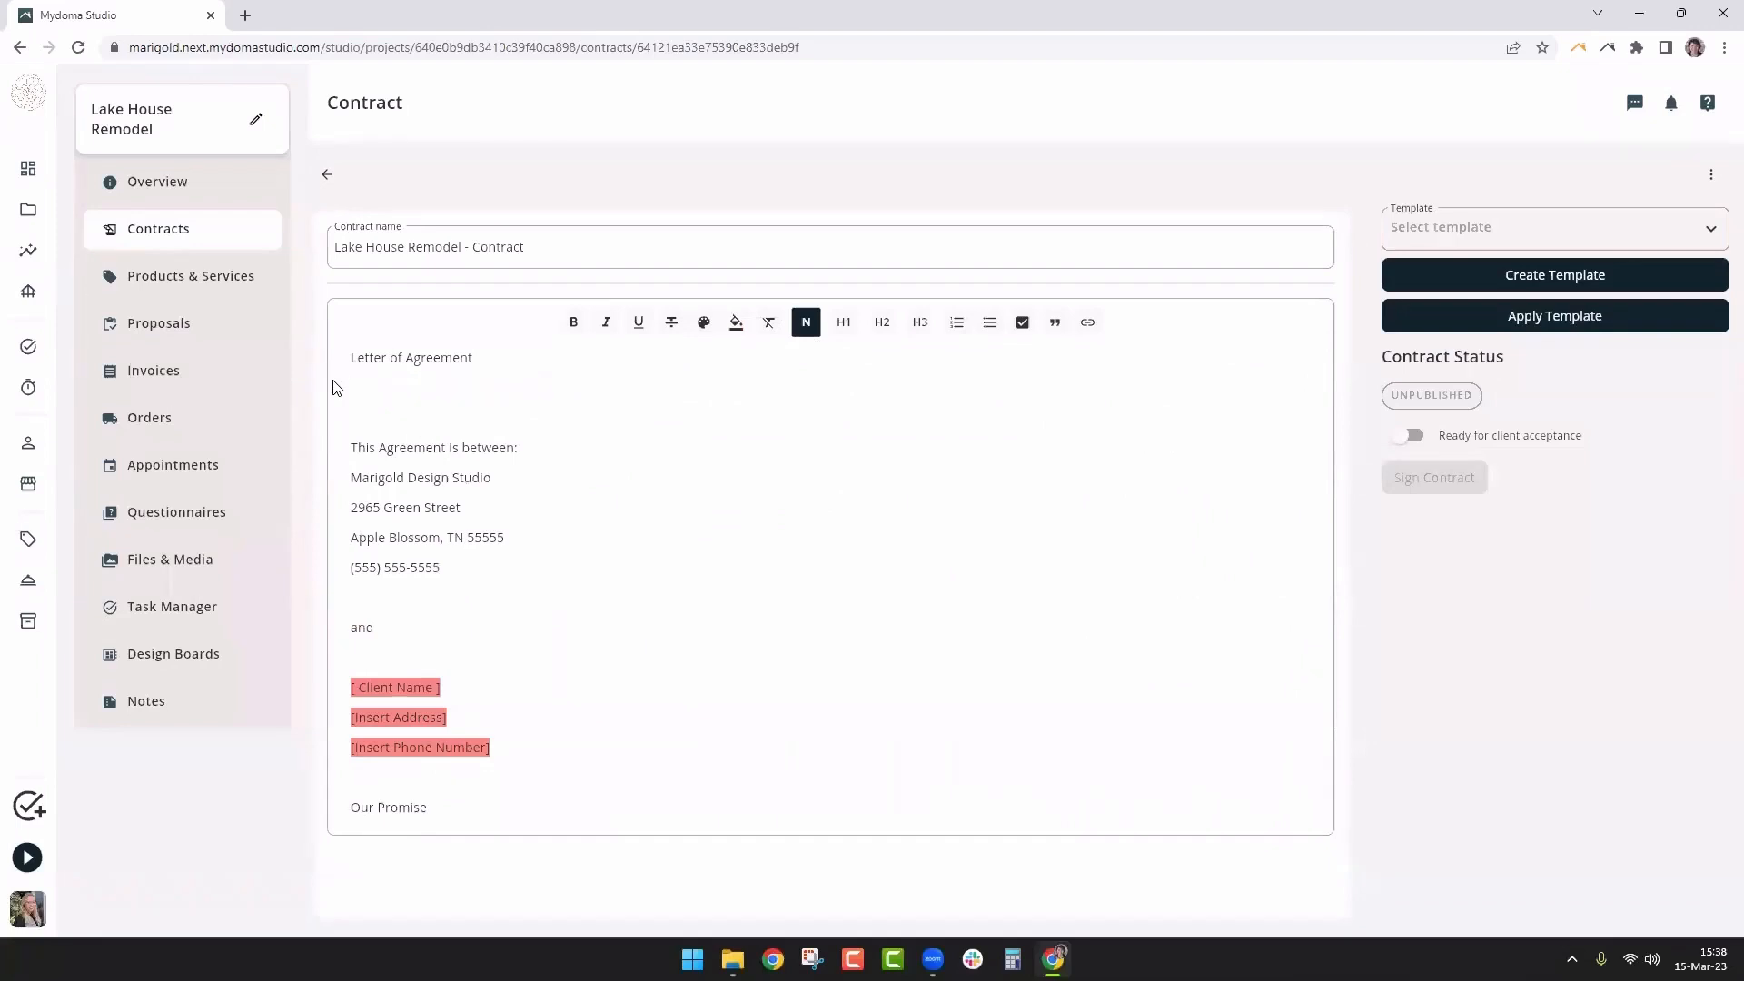
{"action": "type", "text": "03-15-23"}
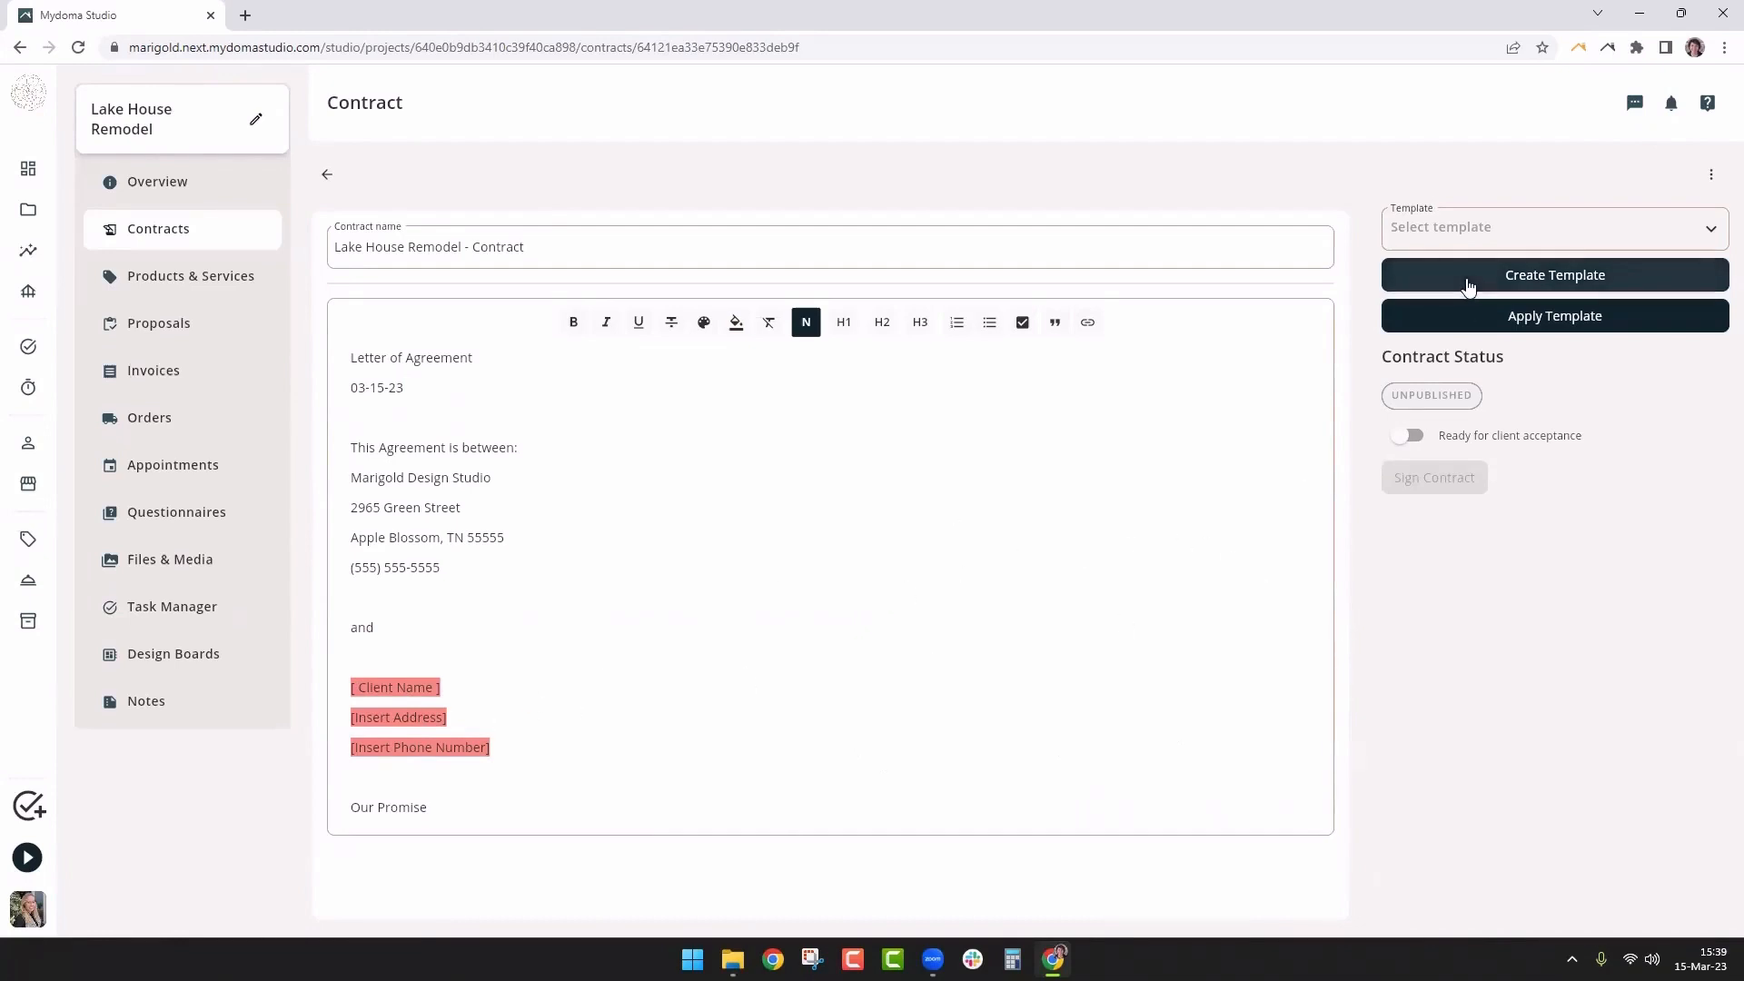
{"action": "mouse_move", "coordinate": [1408, 474]}
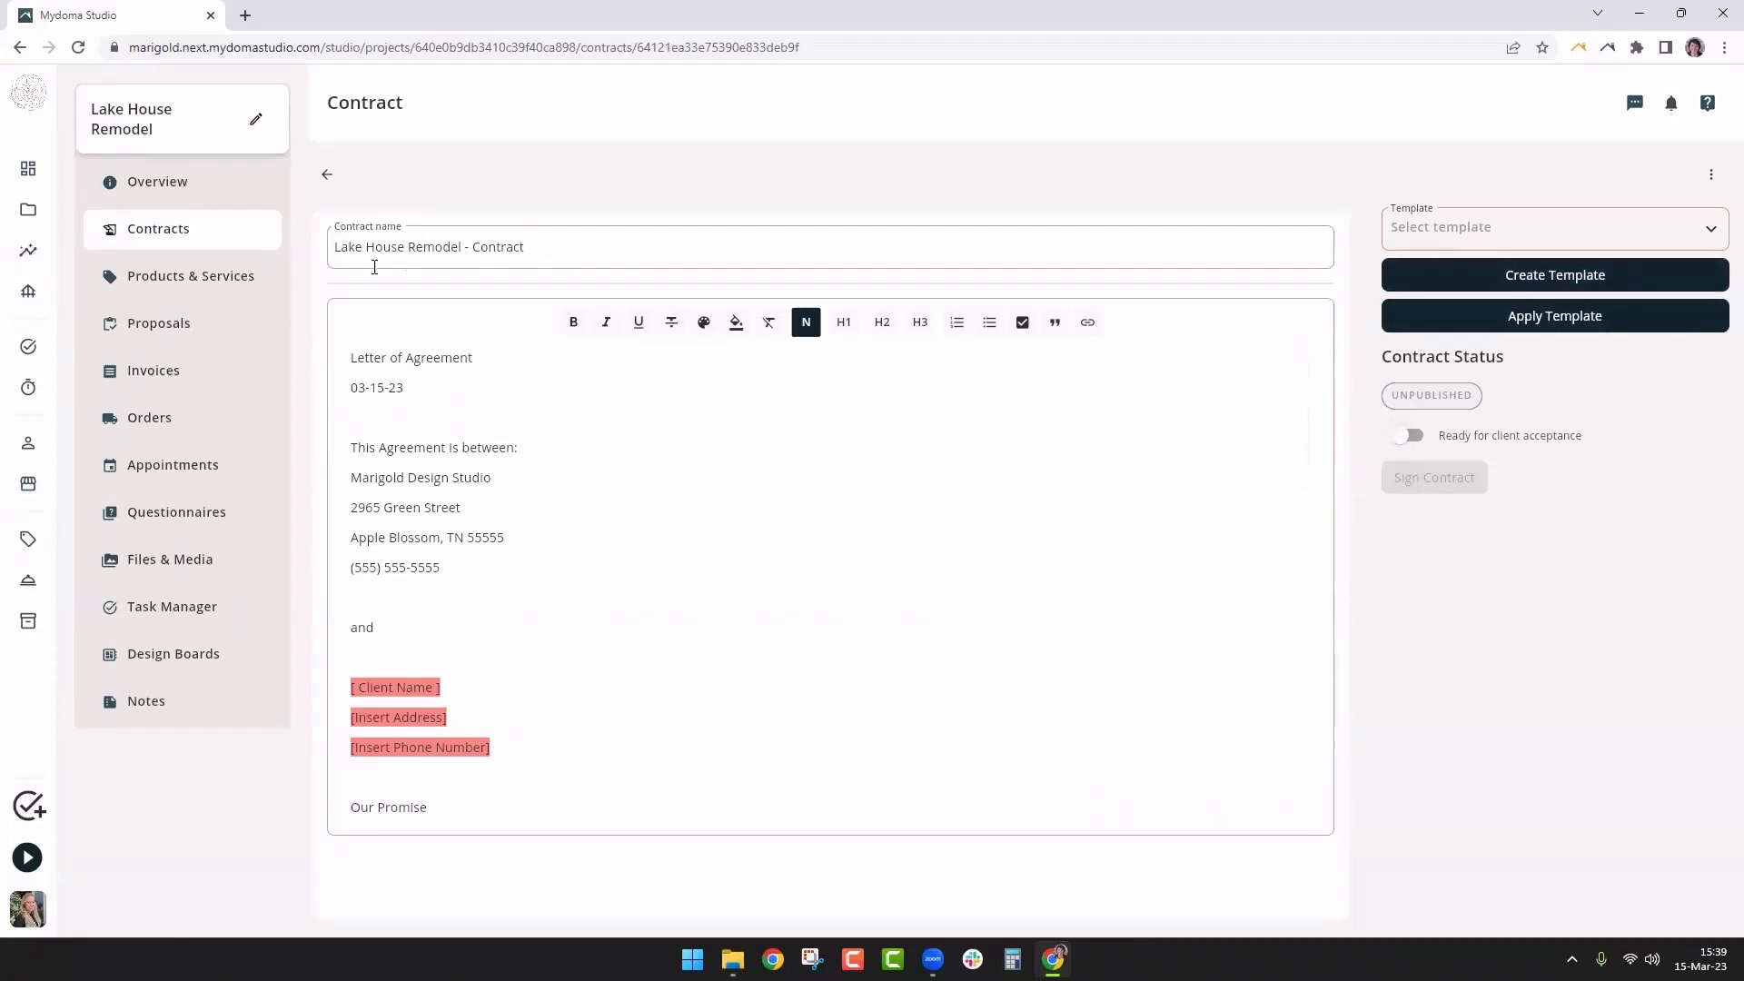
Turn on Ready for client acceptance and return to the project's Contracts list
{"action": "left_click", "coordinate": [1411, 437]}
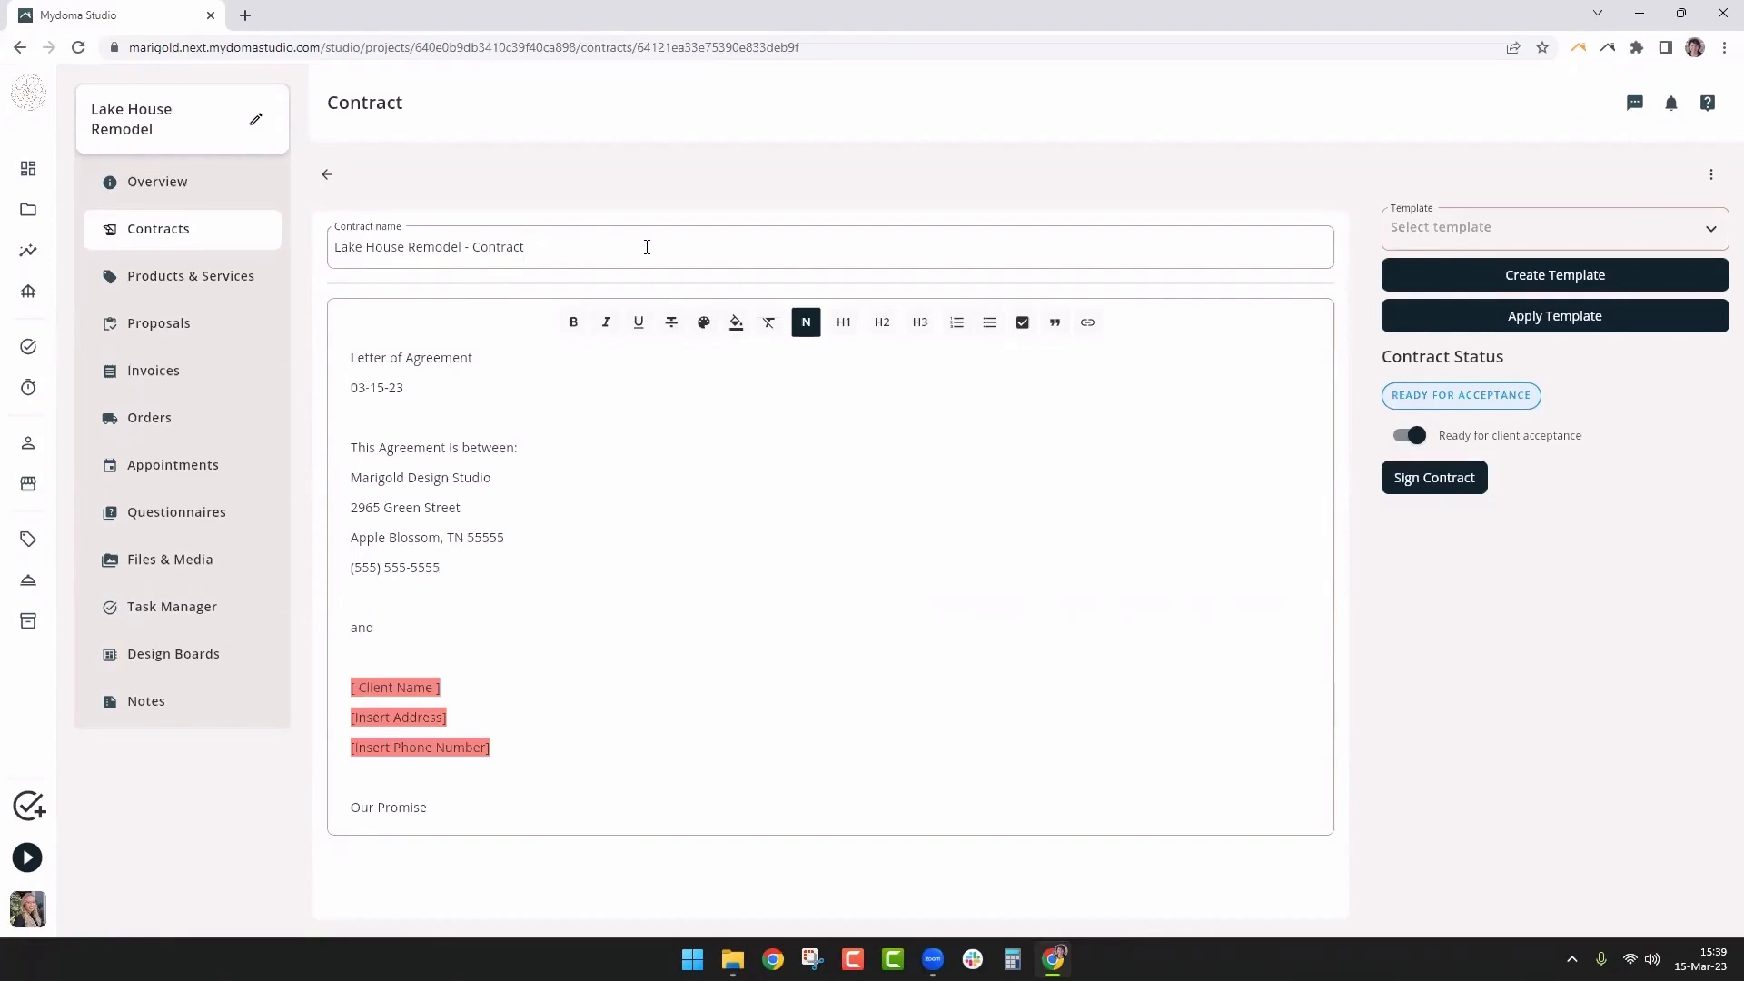
{"action": "left_click", "coordinate": [326, 177]}
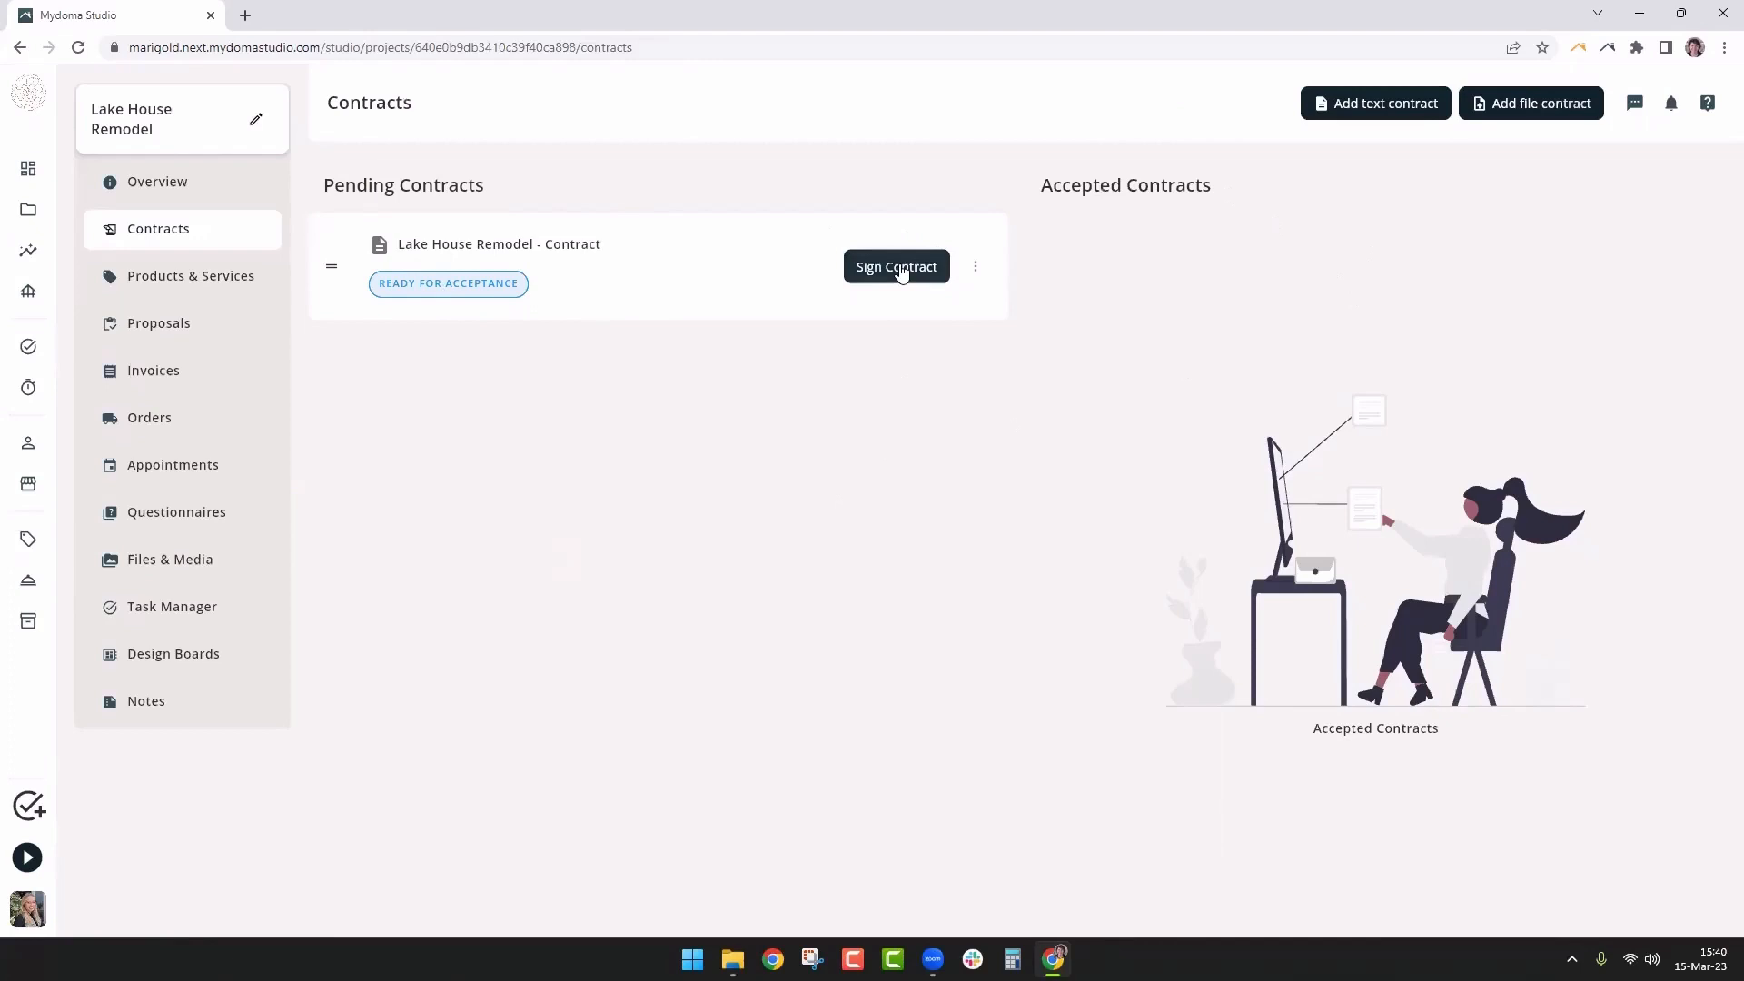
Sign the pending Lake House Remodel contract with the client's full name
{"action": "left_click", "coordinate": [899, 269]}
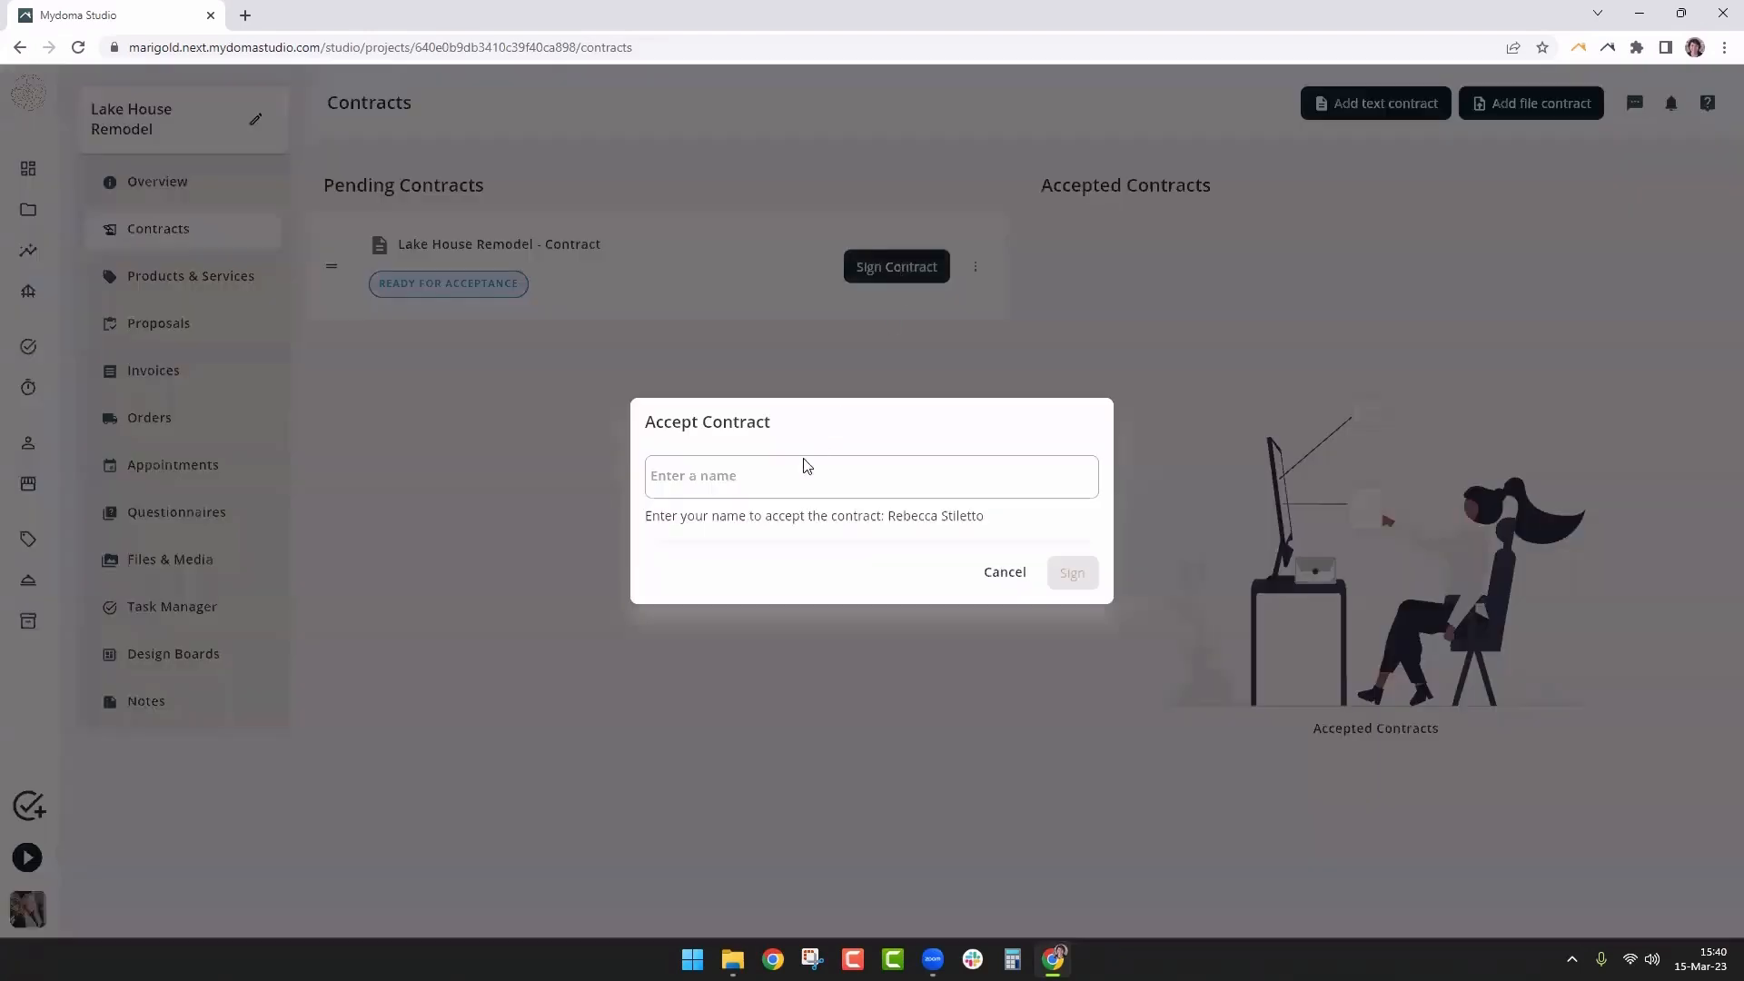
{"action": "left_click", "coordinate": [805, 463]}
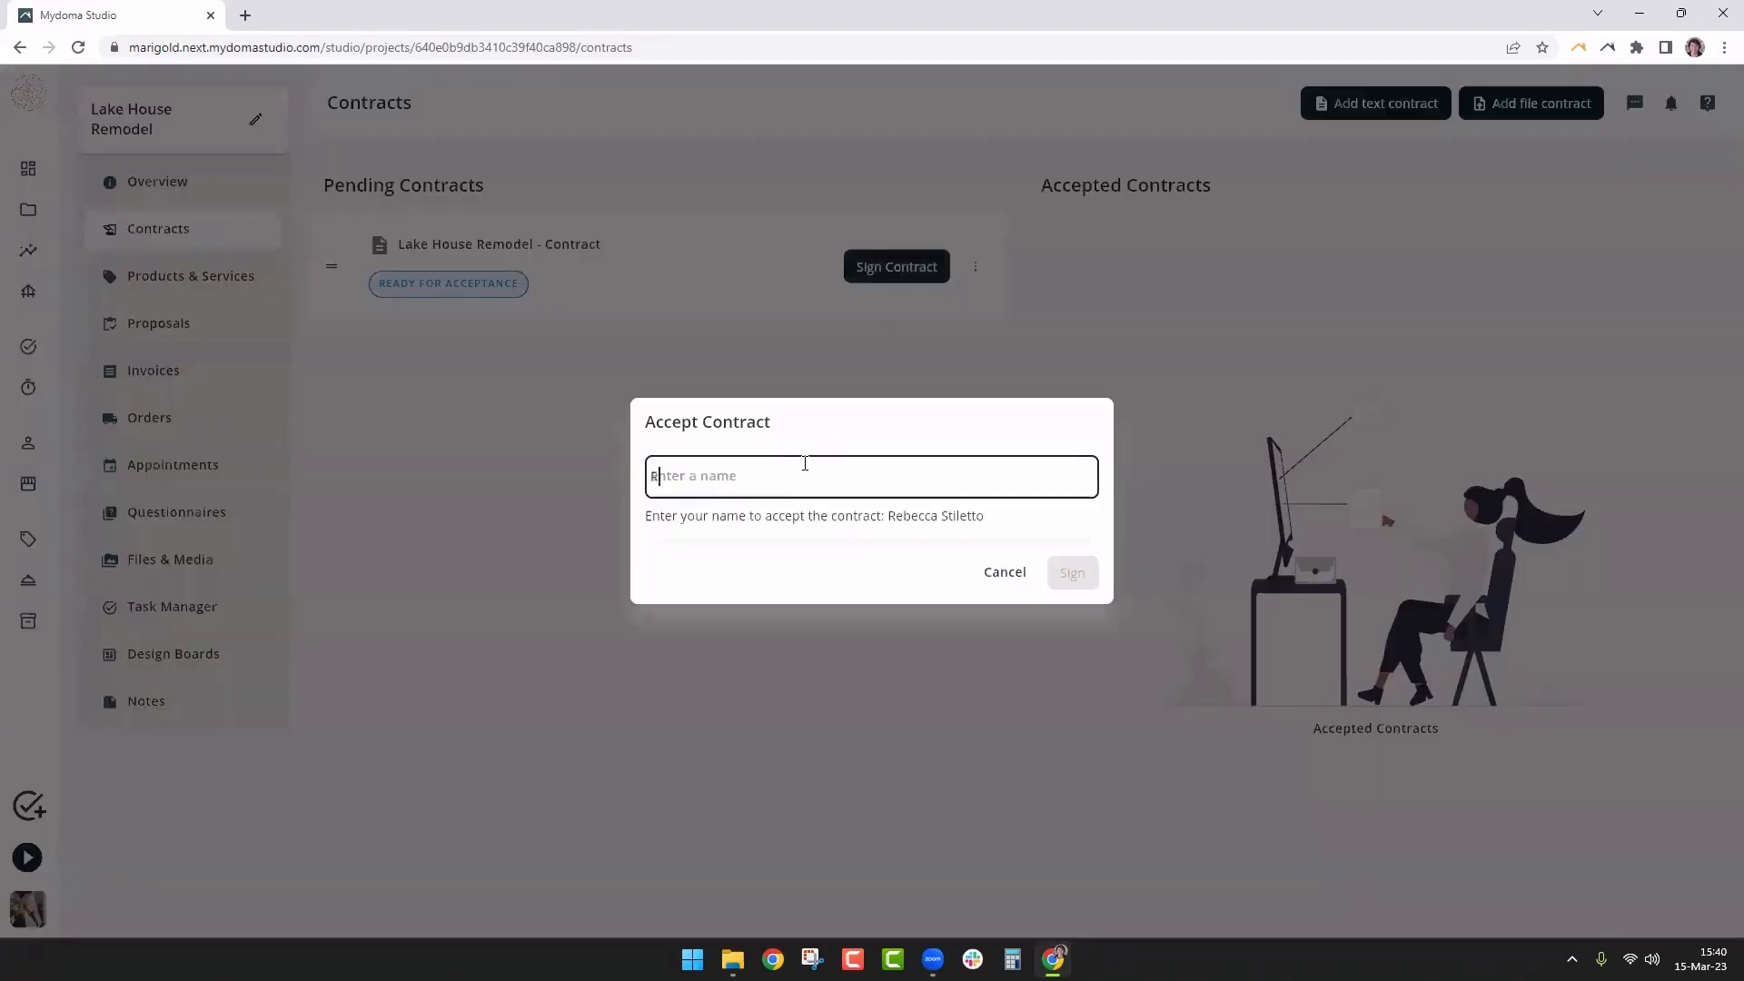
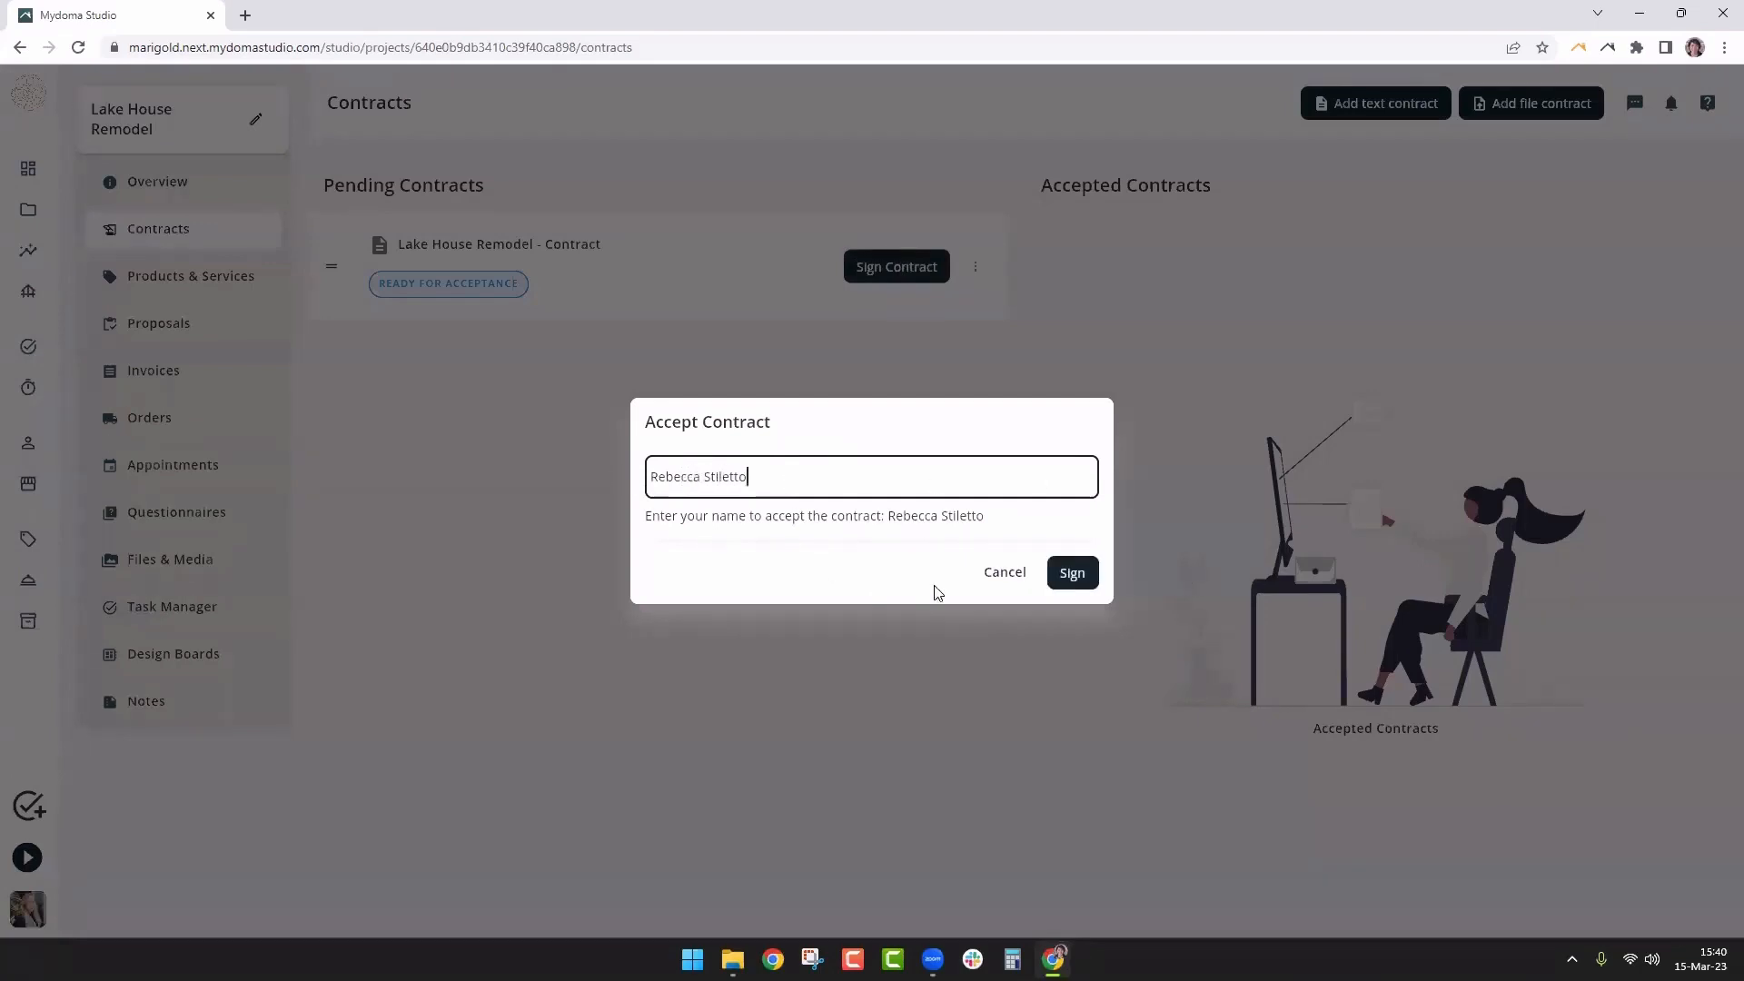
{"action": "left_click", "coordinate": [1076, 574]}
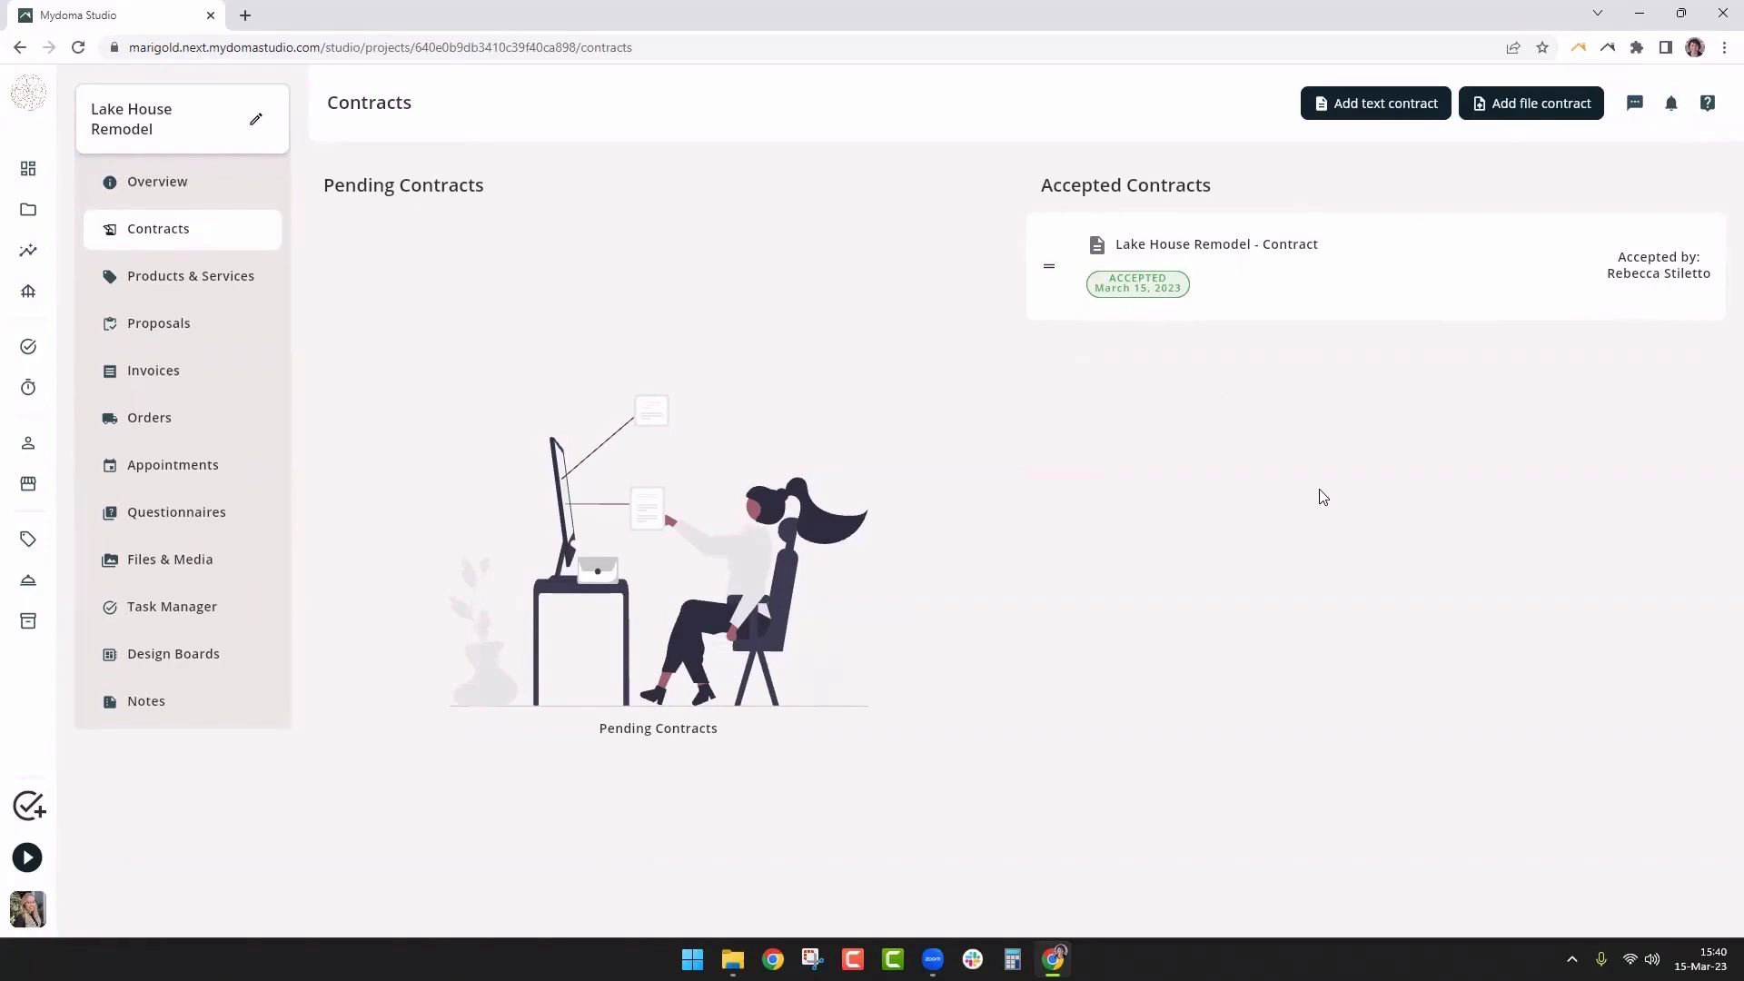
Open the accepted Lake House Remodel contract and export it to PDF
{"action": "left_click", "coordinate": [1267, 264]}
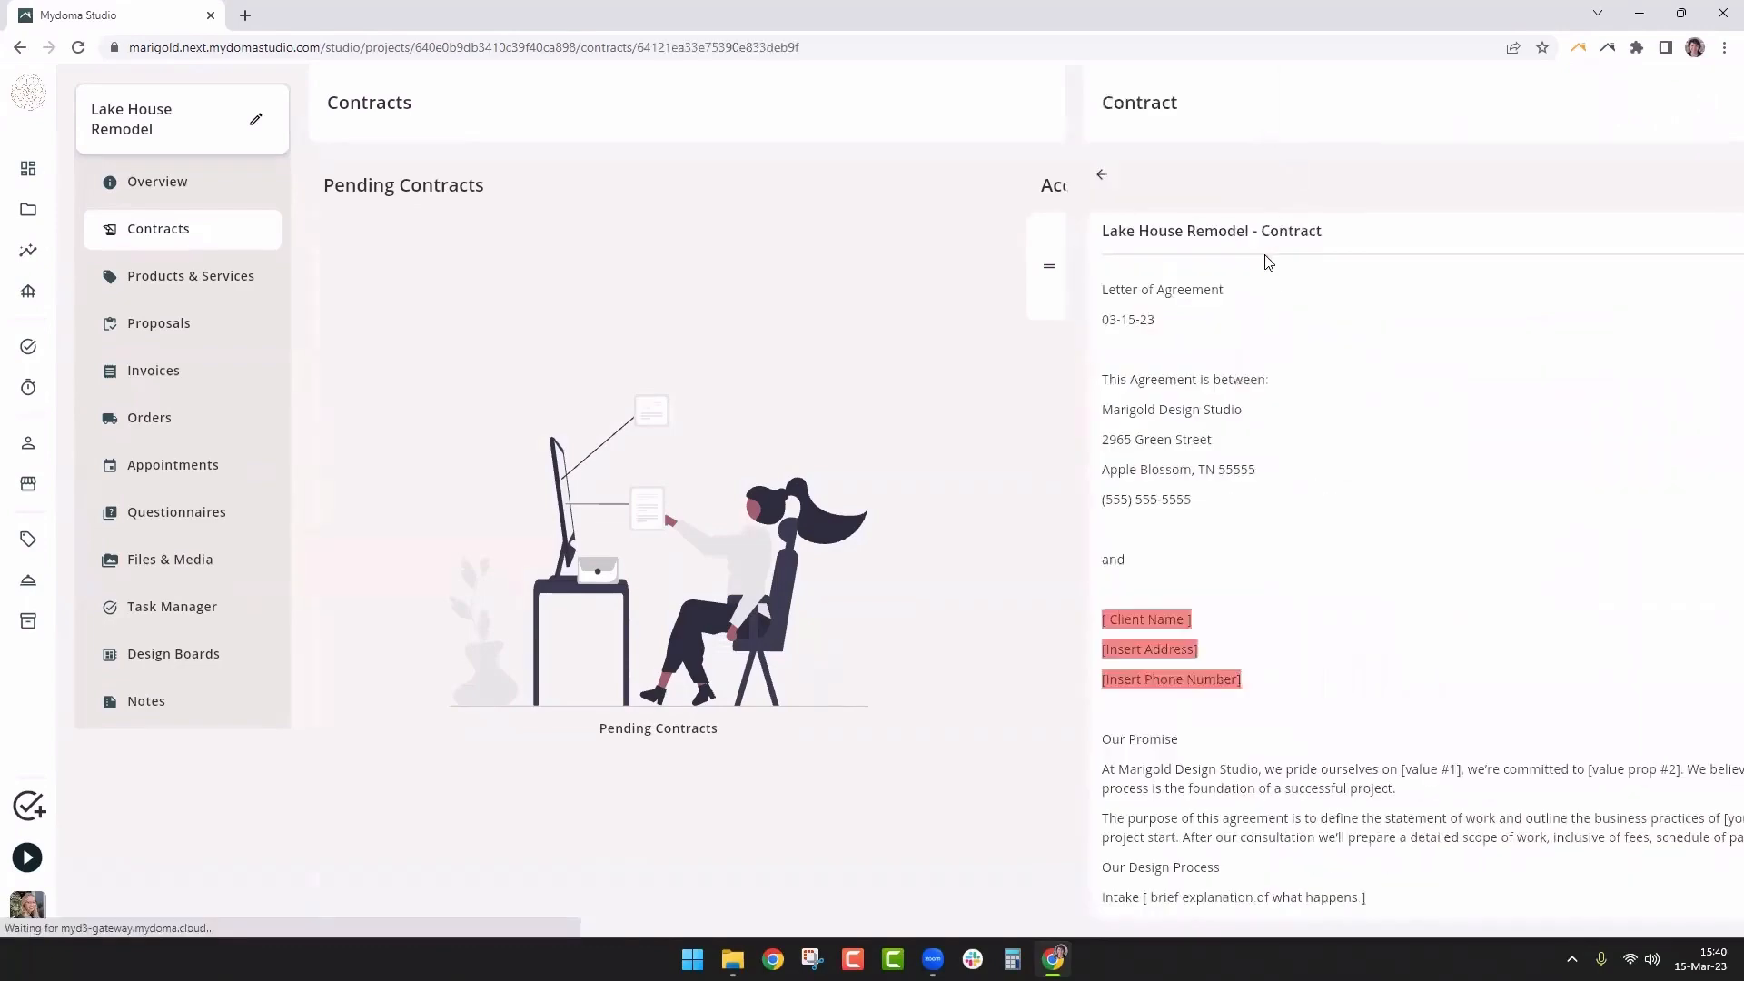
{"action": "scroll", "coordinate": [621, 619], "scroll_direction": "down", "scroll_amount": 5}
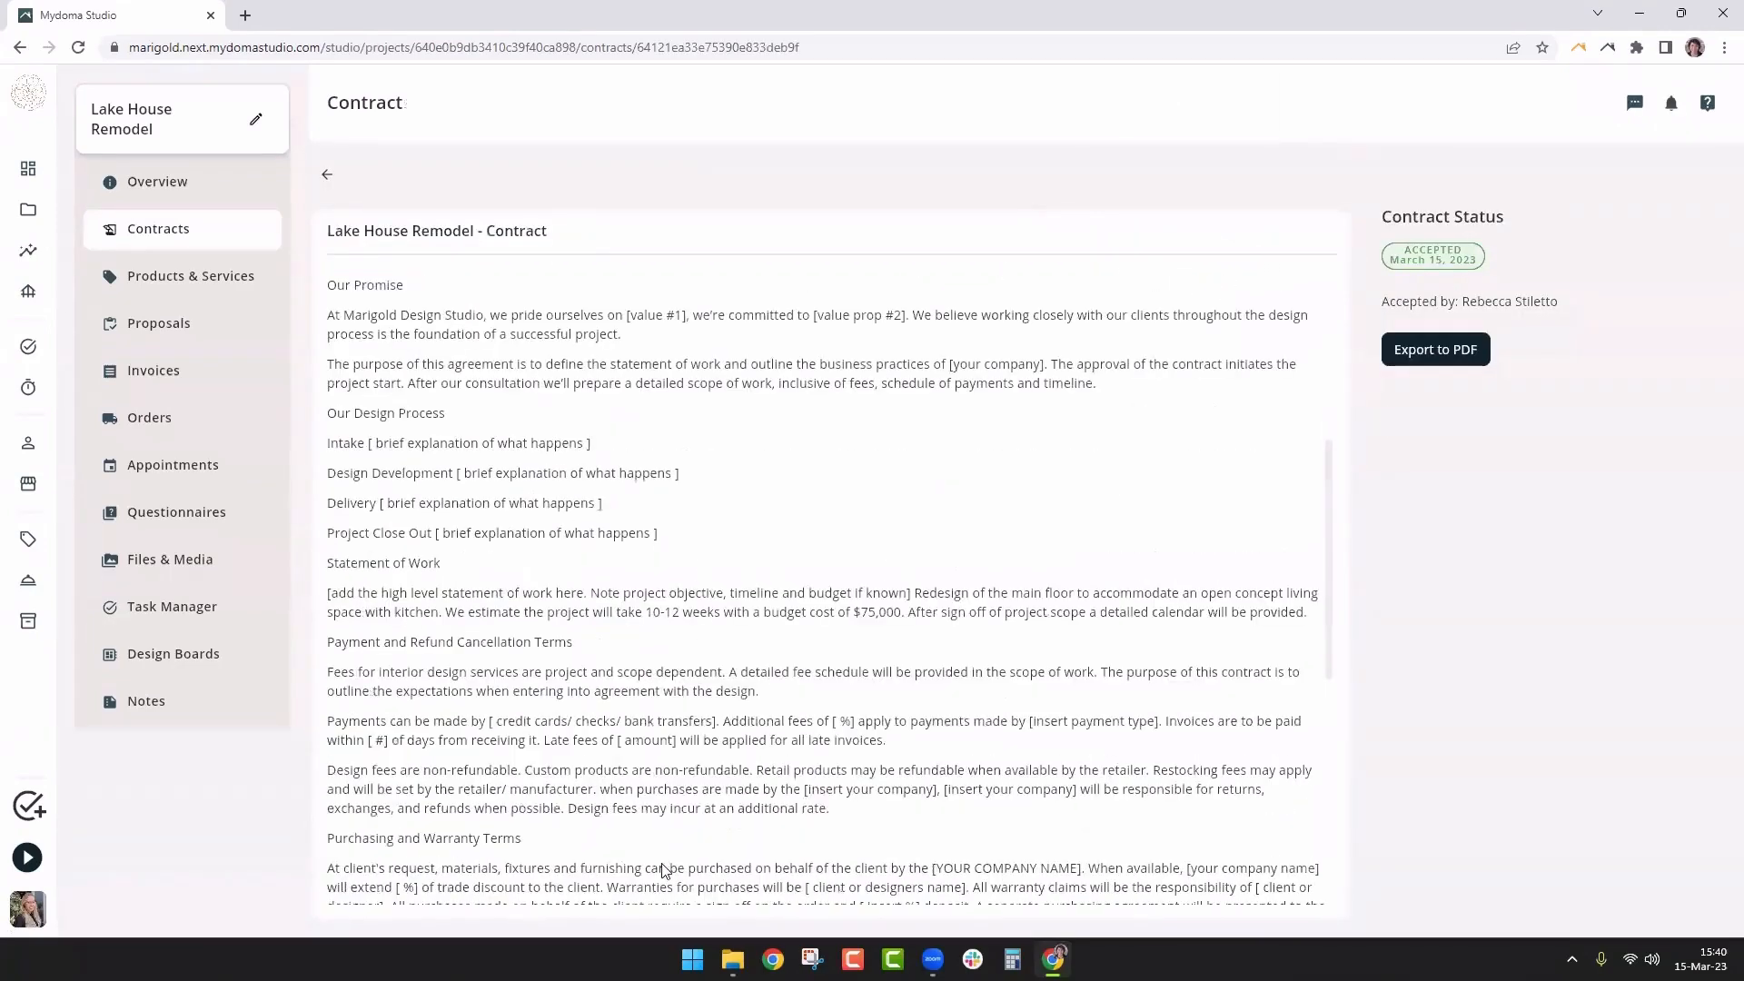
{"action": "right_click", "coordinate": [656, 556]}
{"action": "scroll", "coordinate": [428, 498], "scroll_direction": "up", "scroll_amount": 5}
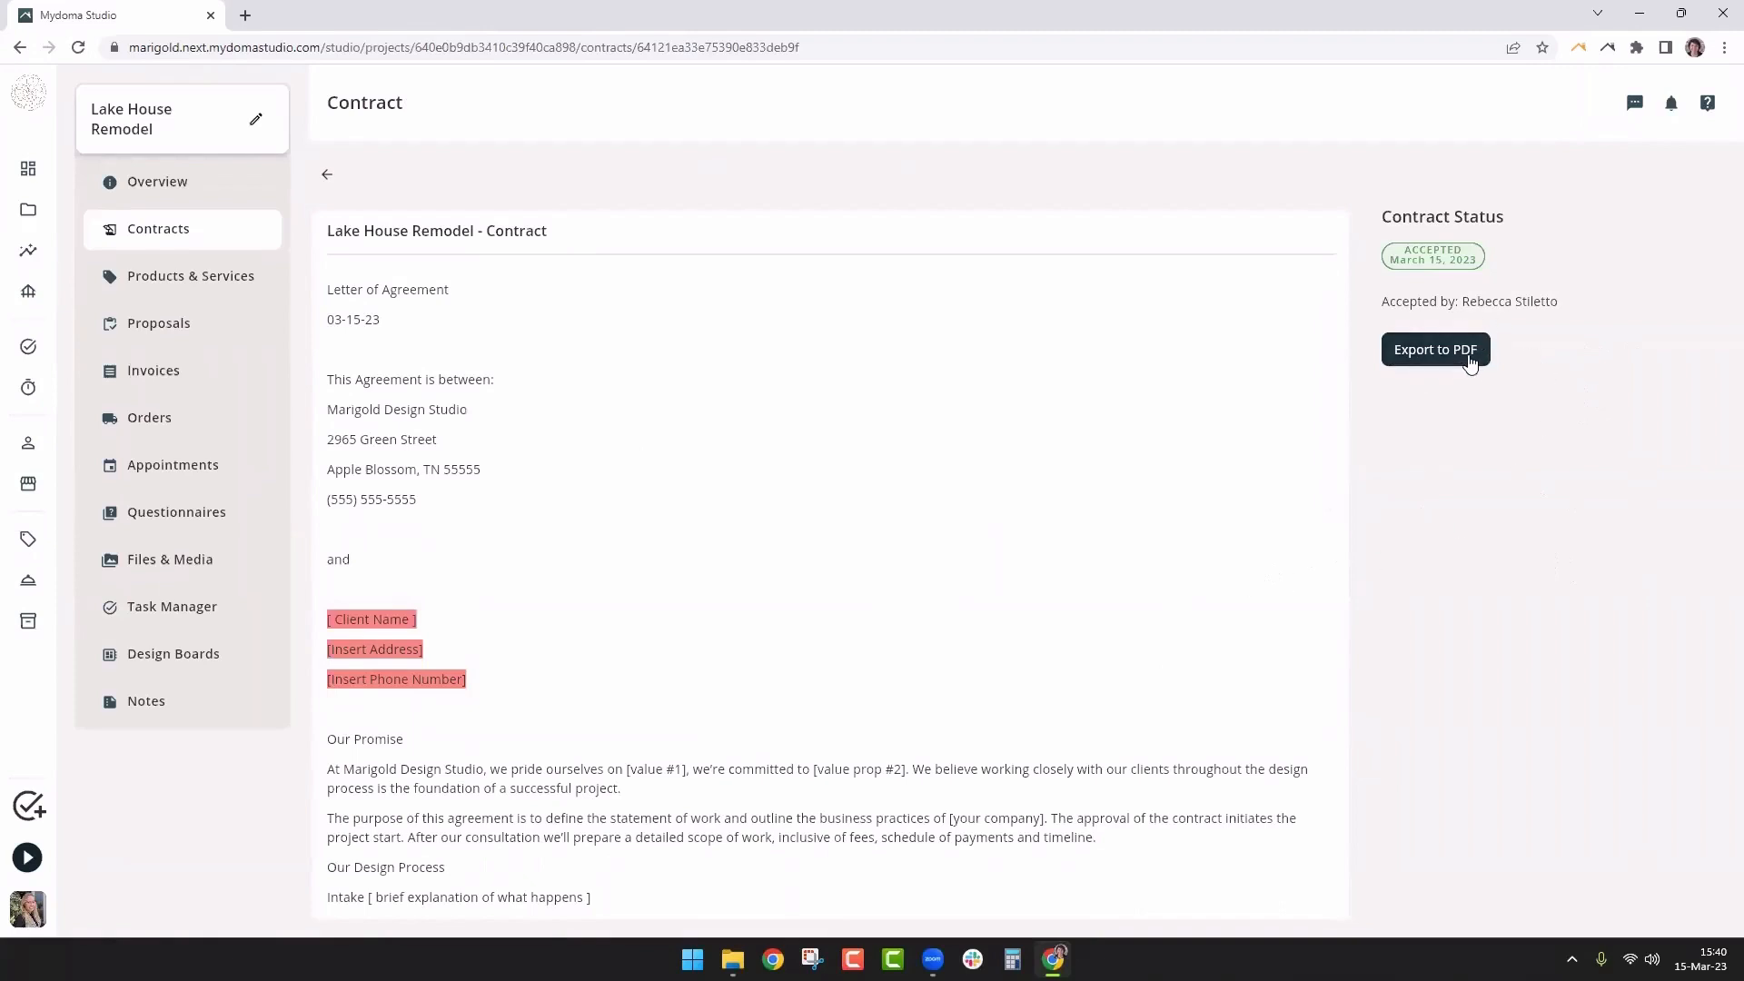
{"action": "left_click", "coordinate": [1420, 362]}
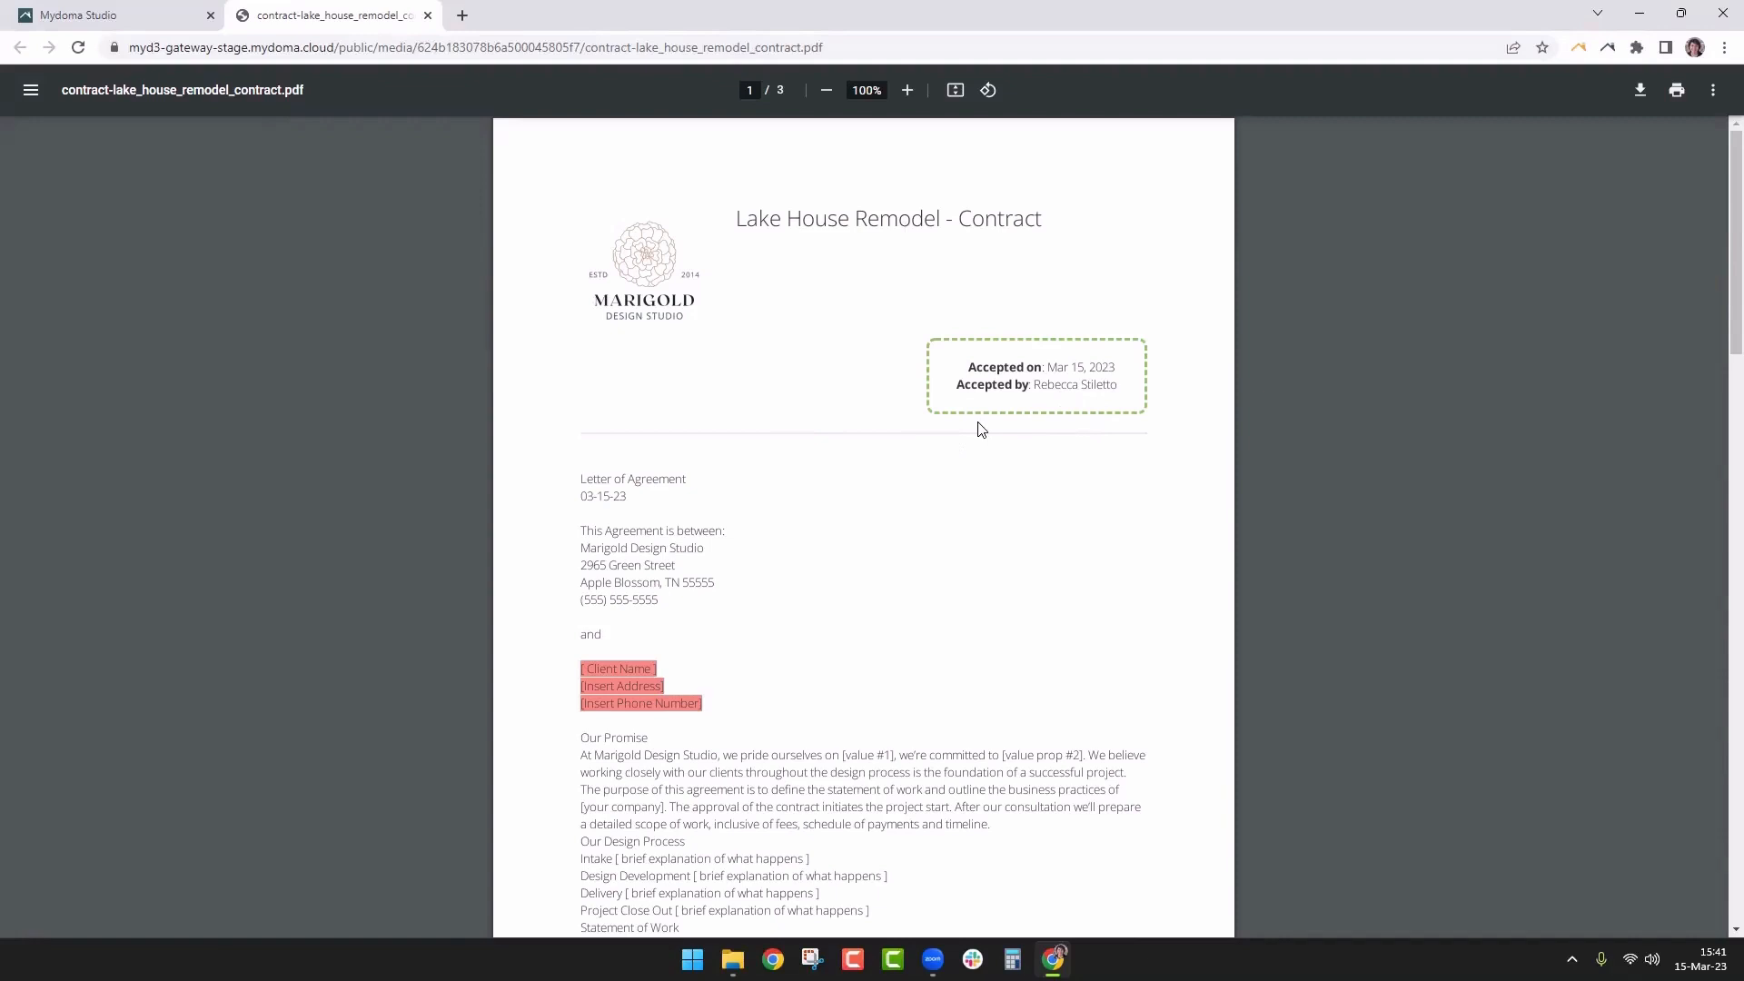
Return to the Lake House Remodel contract, browse the Resource center's Help guides, and check the studio main menu
{"action": "left_click", "coordinate": [113, 15]}
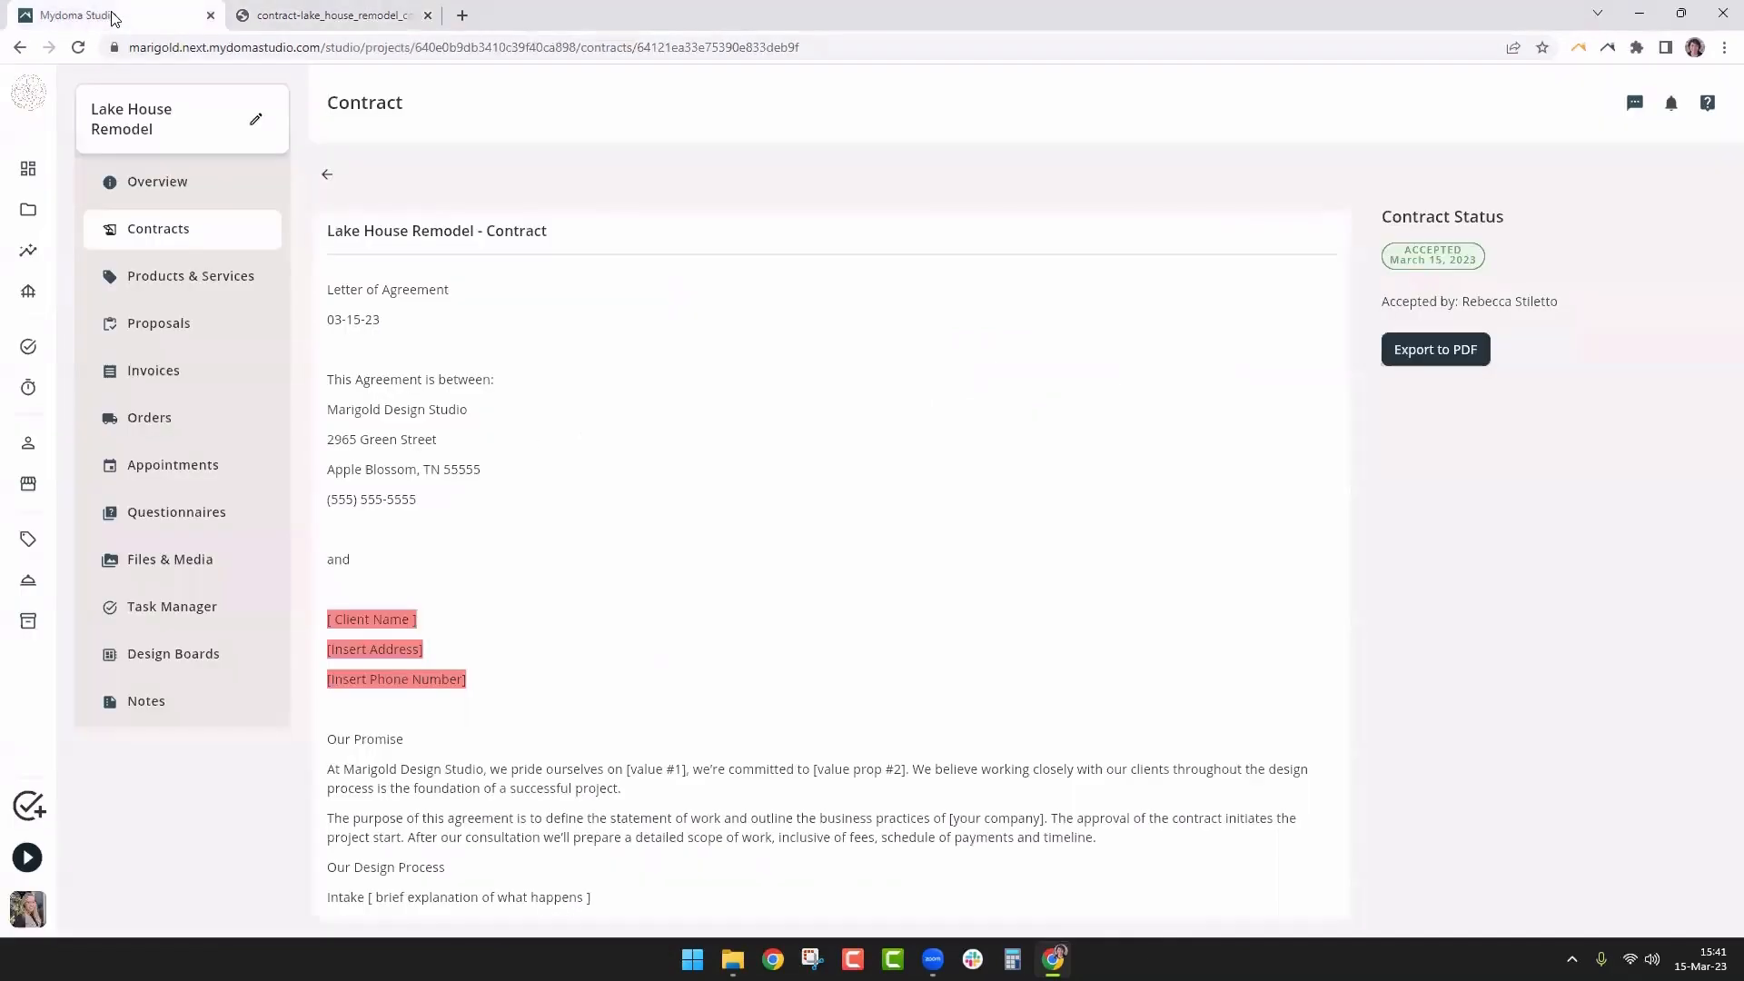
{"action": "left_click", "coordinate": [1707, 105]}
{"action": "left_click", "coordinate": [557, 420]}
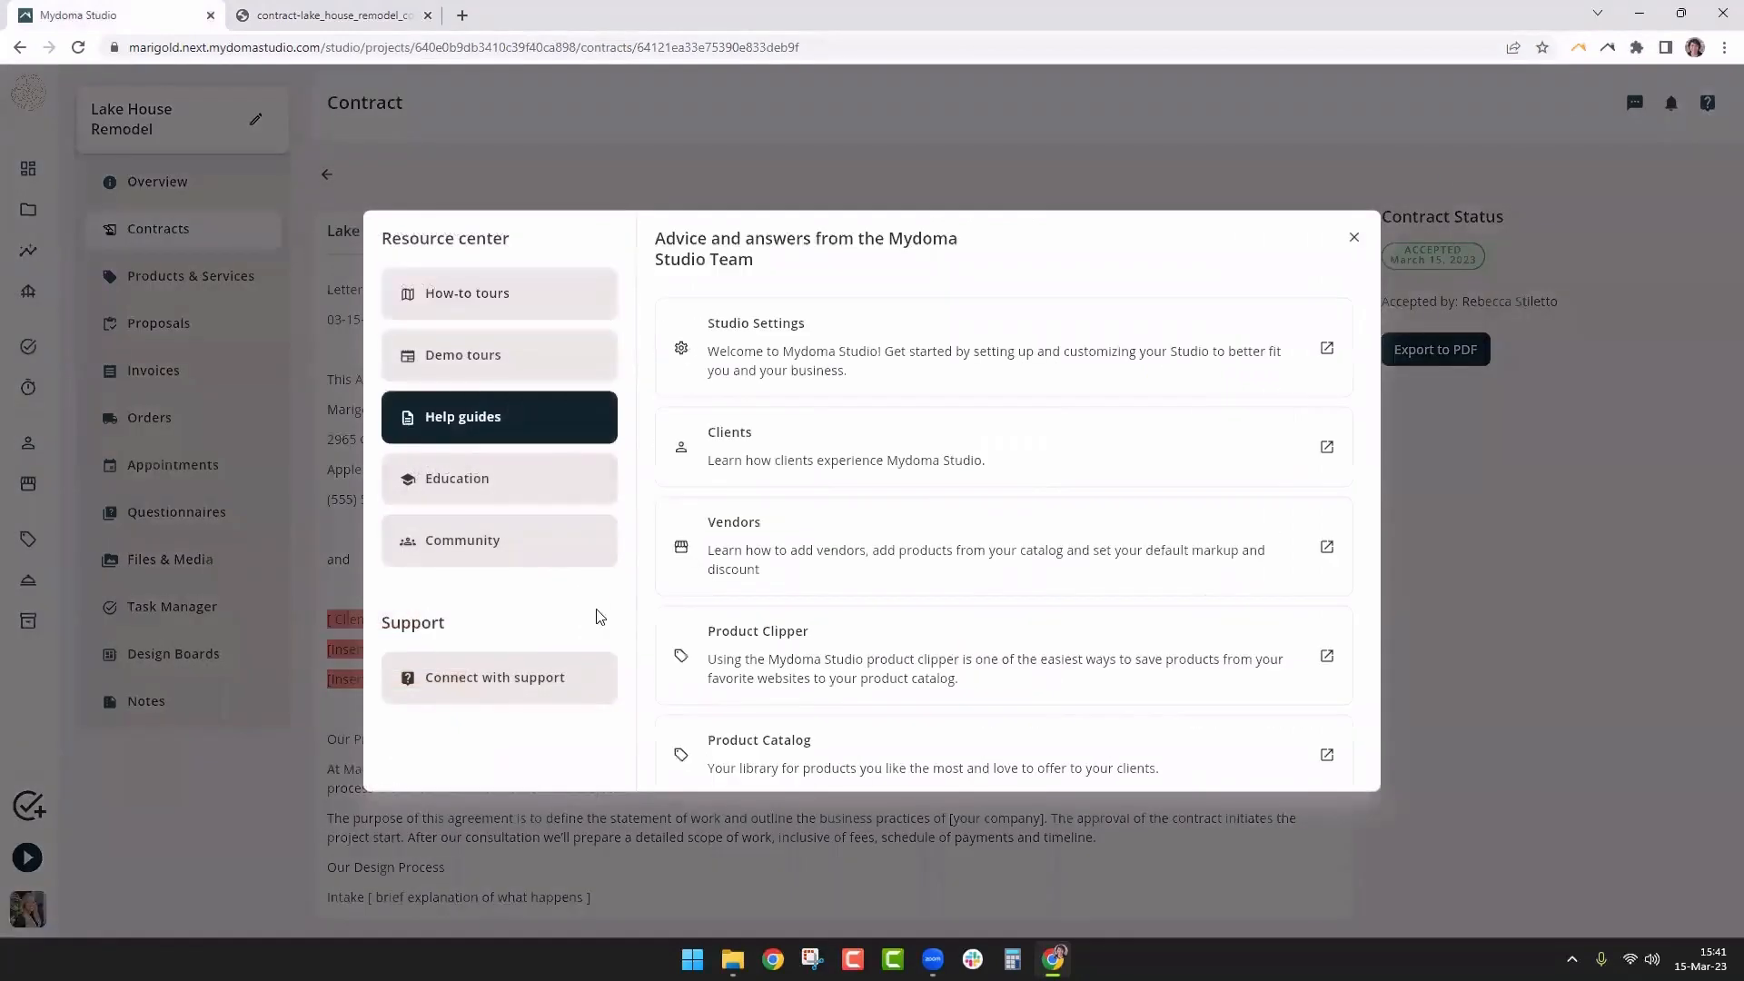
{"action": "left_click", "coordinate": [1354, 237]}
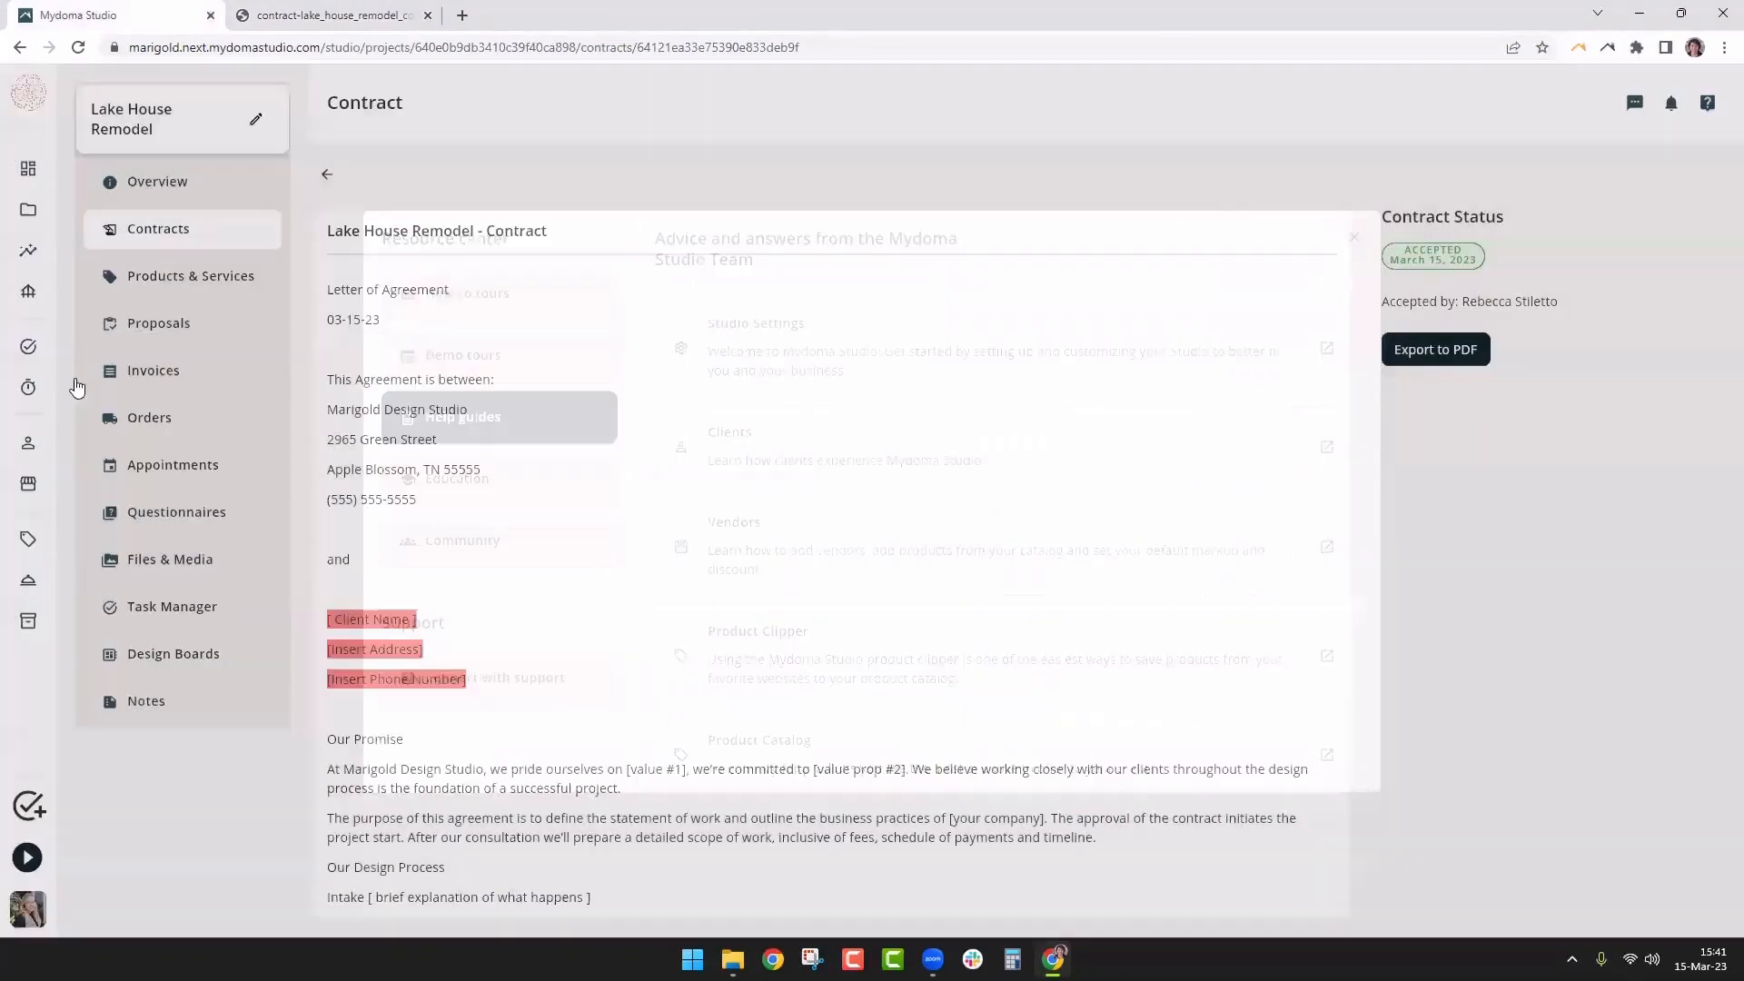
{"action": "left_click", "coordinate": [26, 99]}
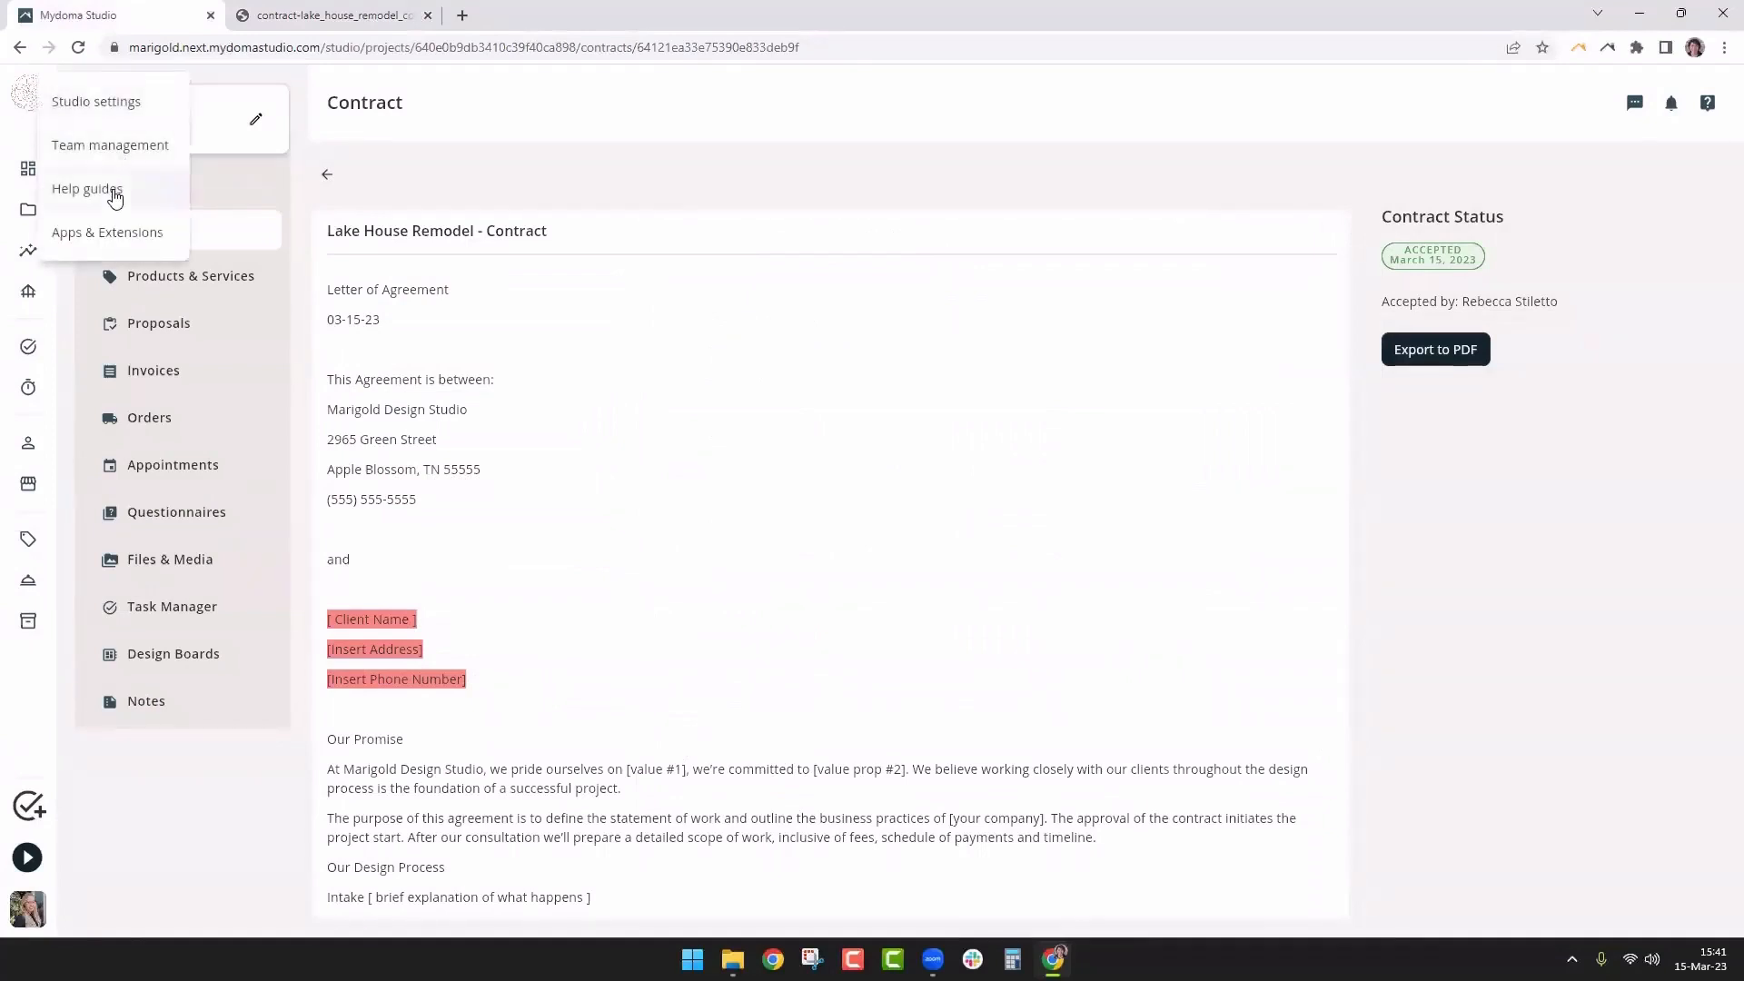
{"action": "left_click", "coordinate": [470, 176]}
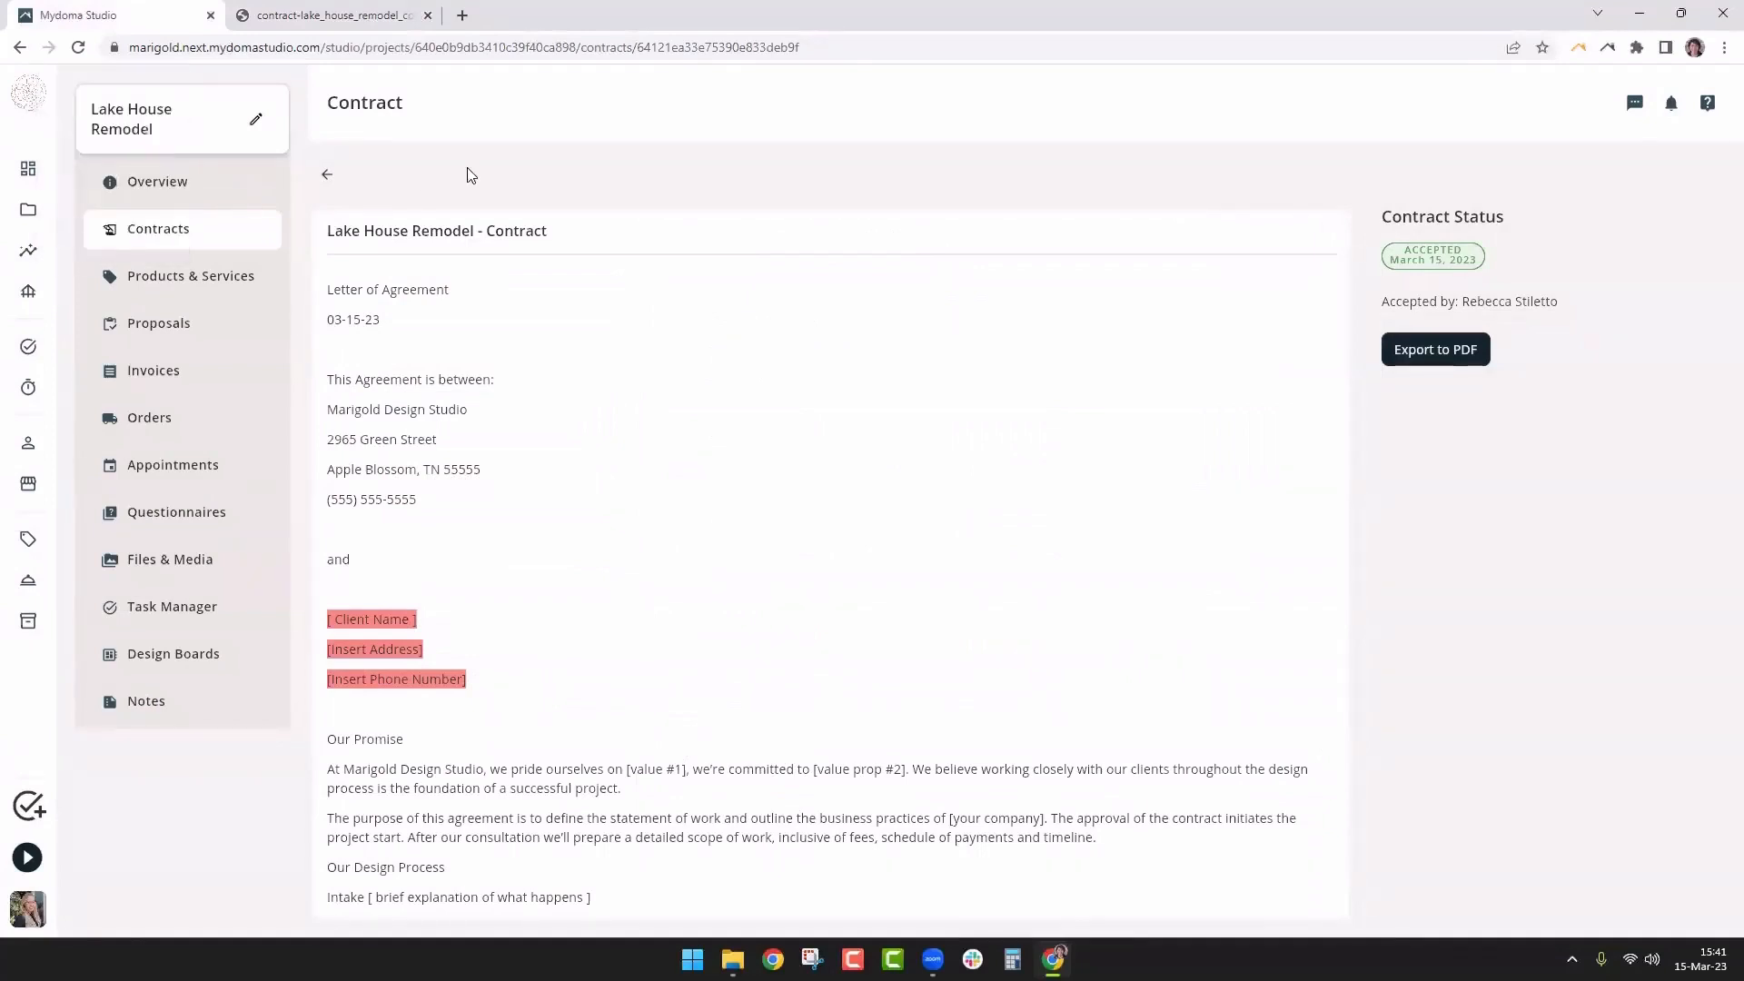